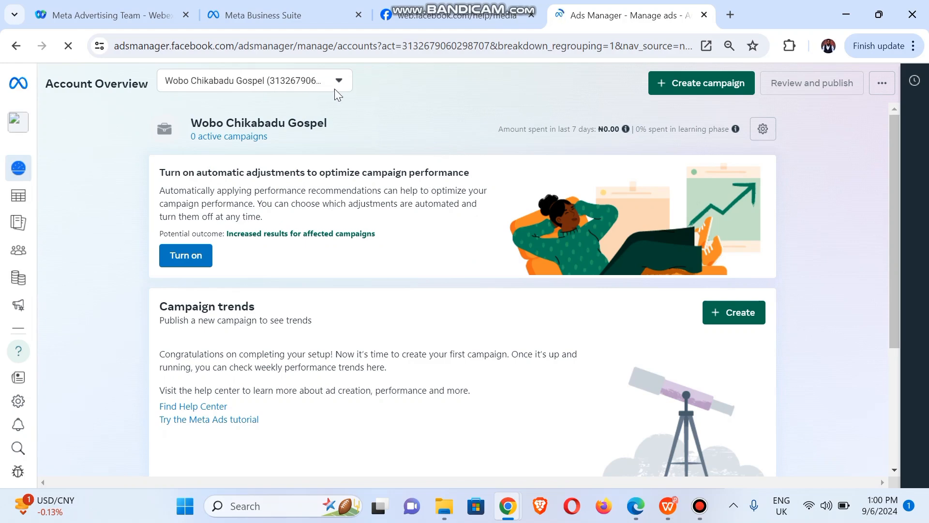
- Search the full ad account list for 'ai' and switch to the AI Ad Asset account
click(302, 88)
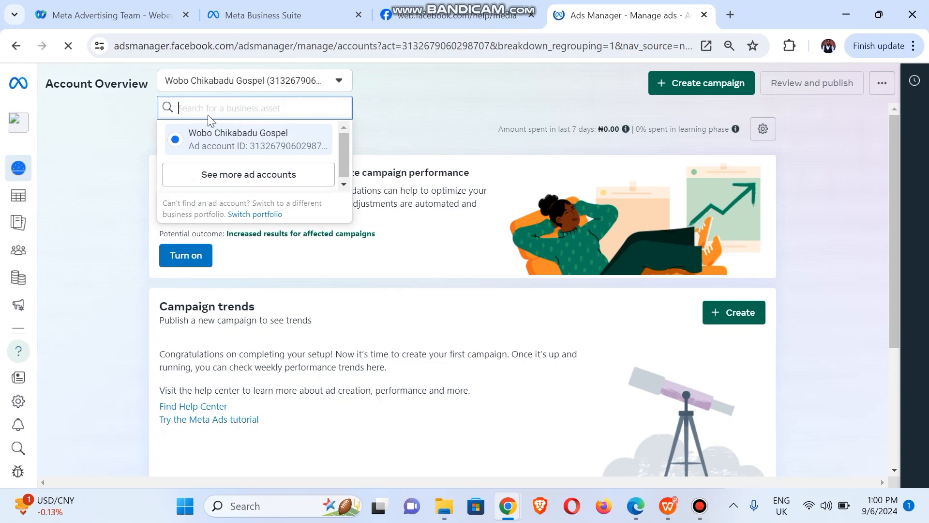
click(230, 183)
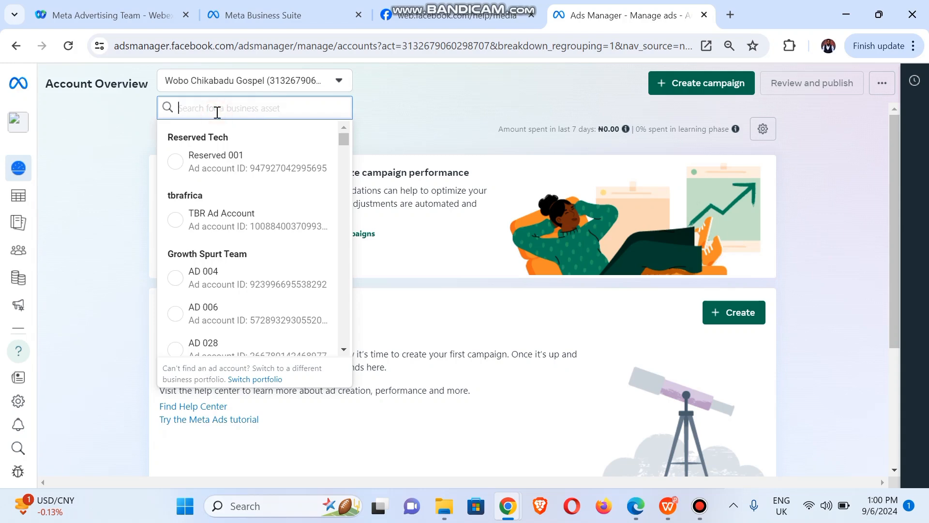
text(ai)
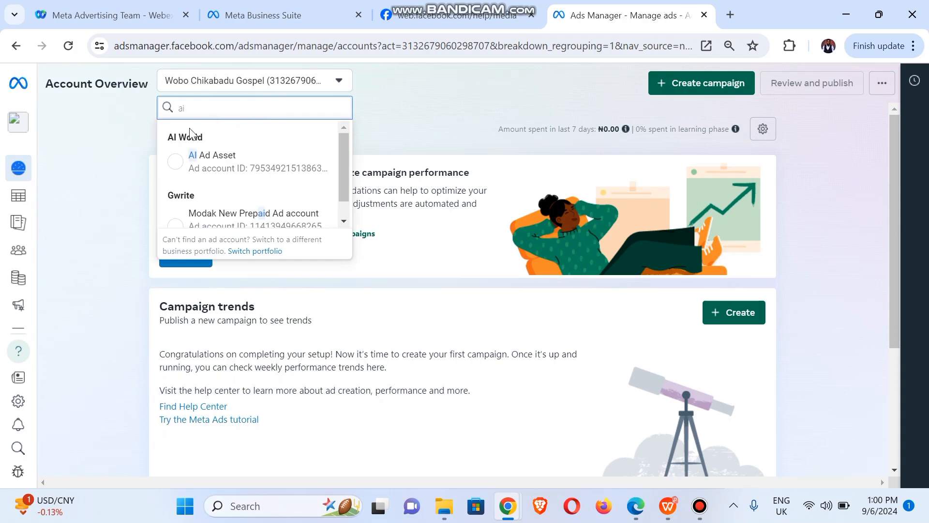
click(175, 167)
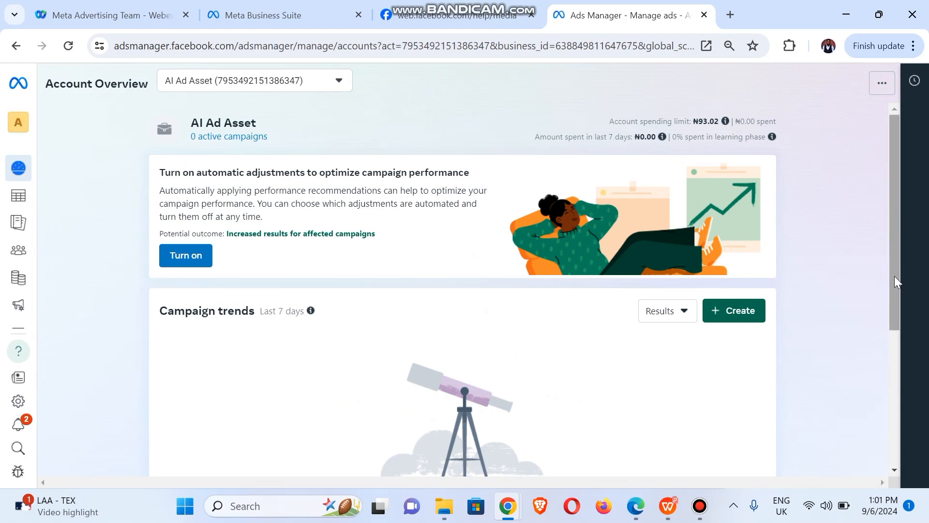
drag(895, 278, 907, 225)
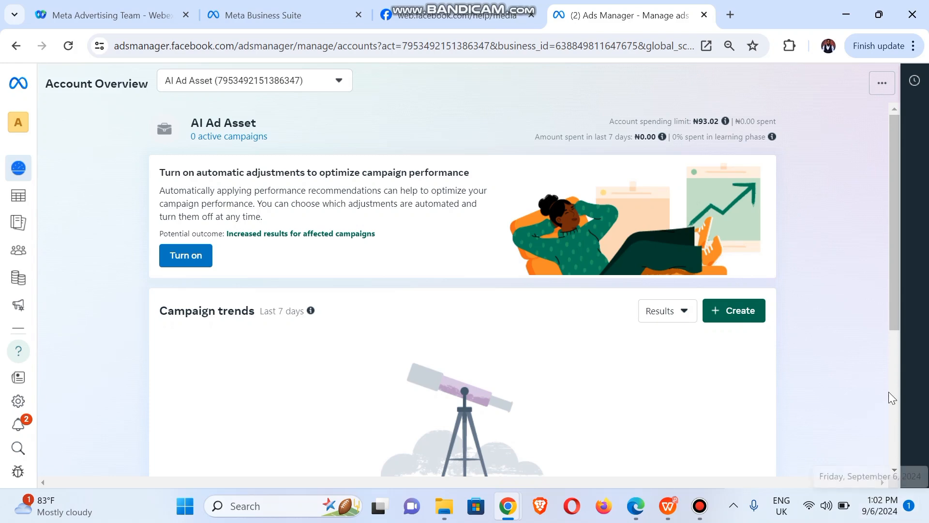
click(894, 318)
drag(893, 316, 908, 249)
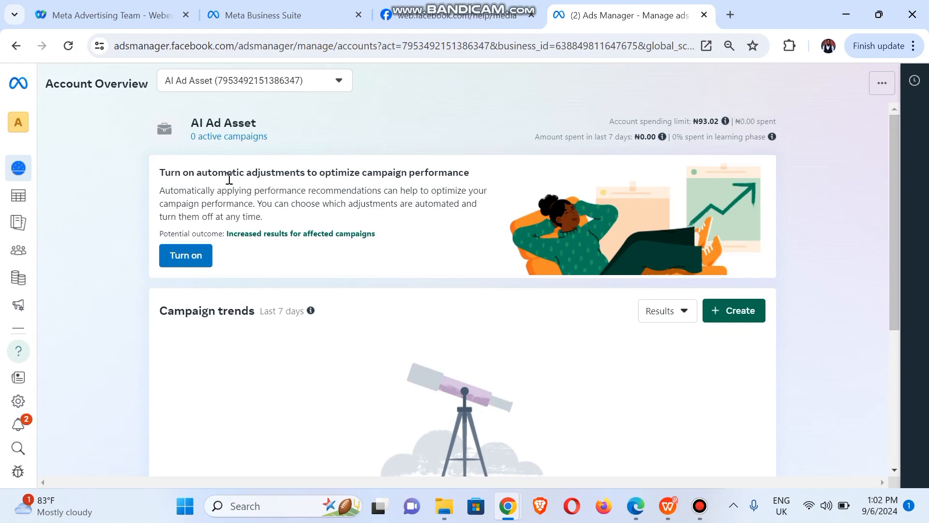
mouse_move(24, 205)
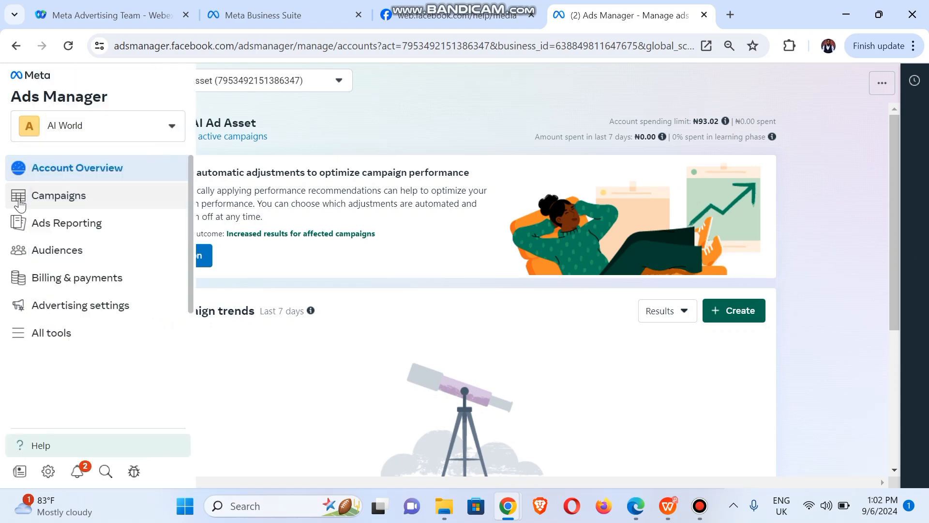
- From the Campaigns list, answer No to political advertising and start a new campaign
click(52, 203)
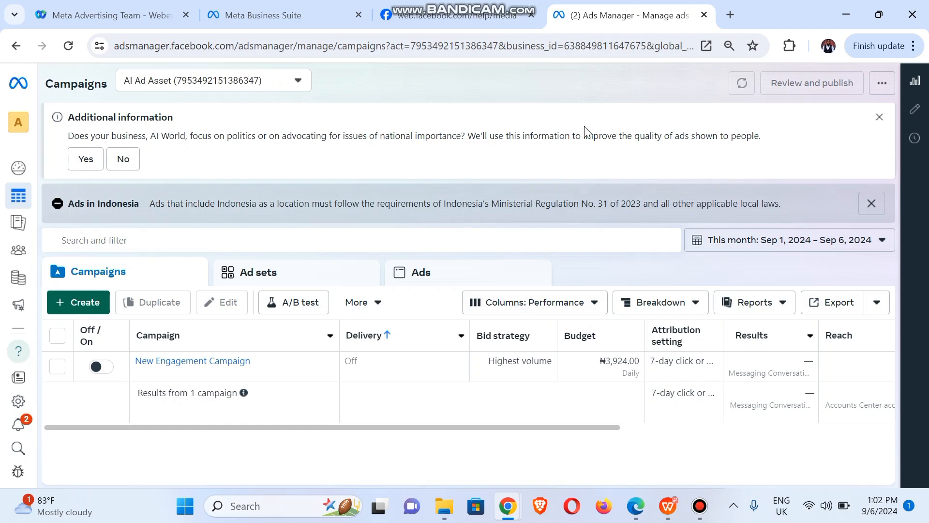
click(131, 163)
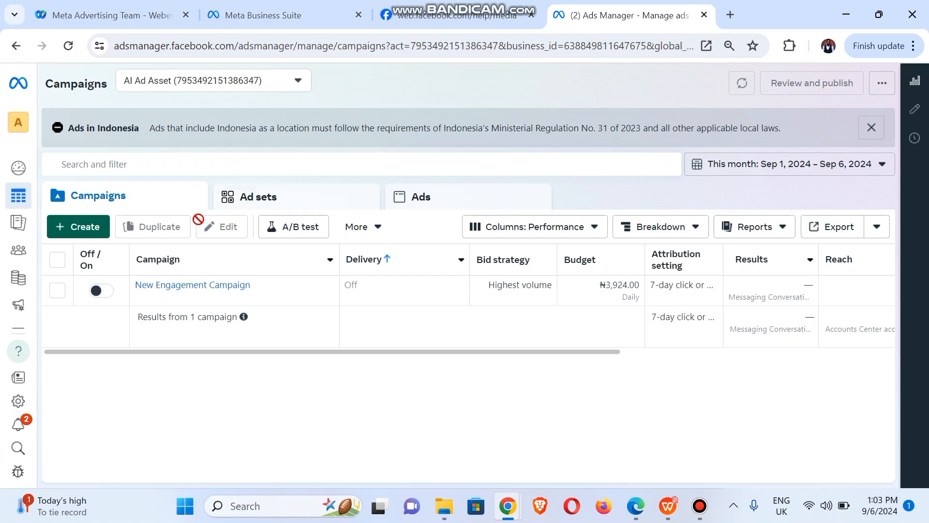
click(101, 228)
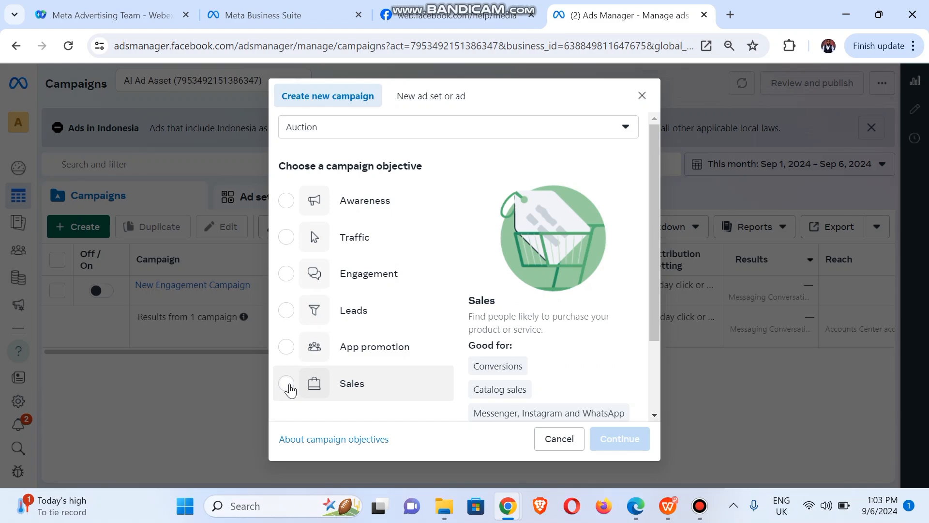
- Create an Engagement campaign draft using the manual engagement campaign setup
click(286, 273)
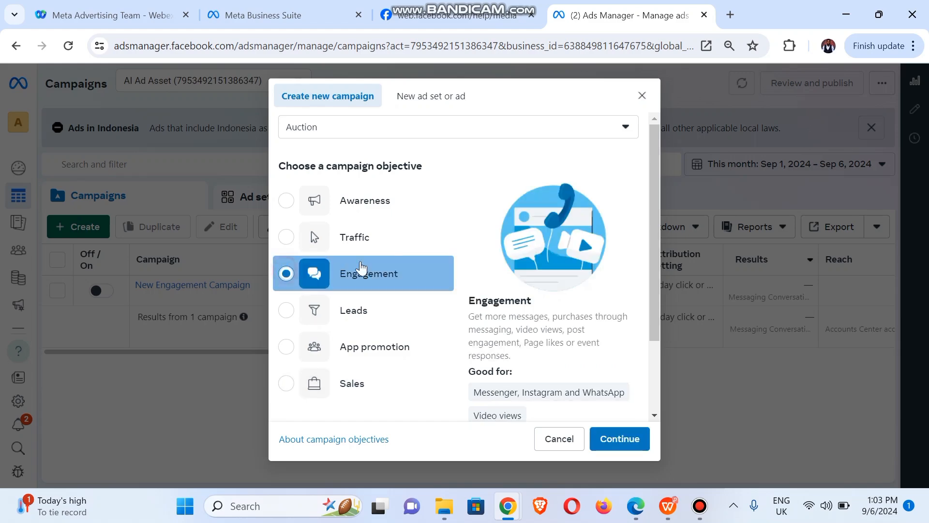
drag(655, 270, 652, 391)
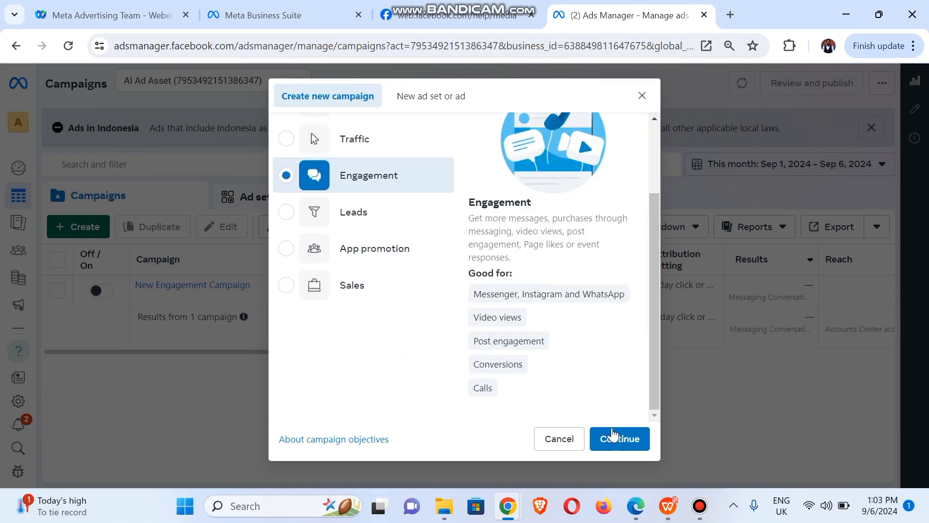
click(611, 440)
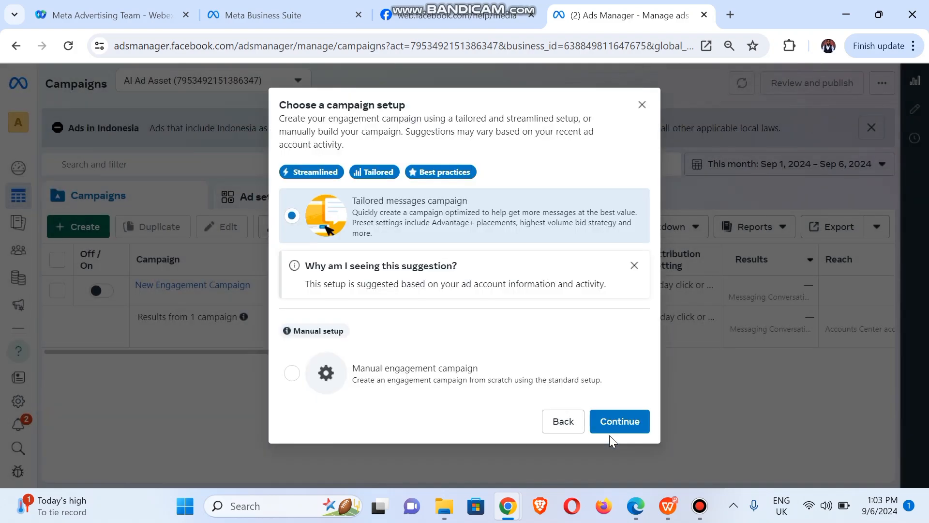
click(413, 382)
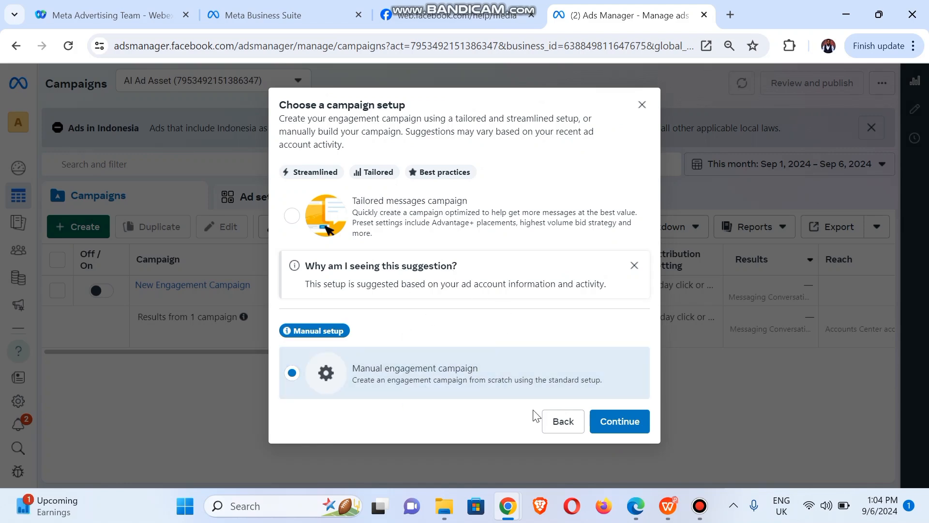
click(634, 424)
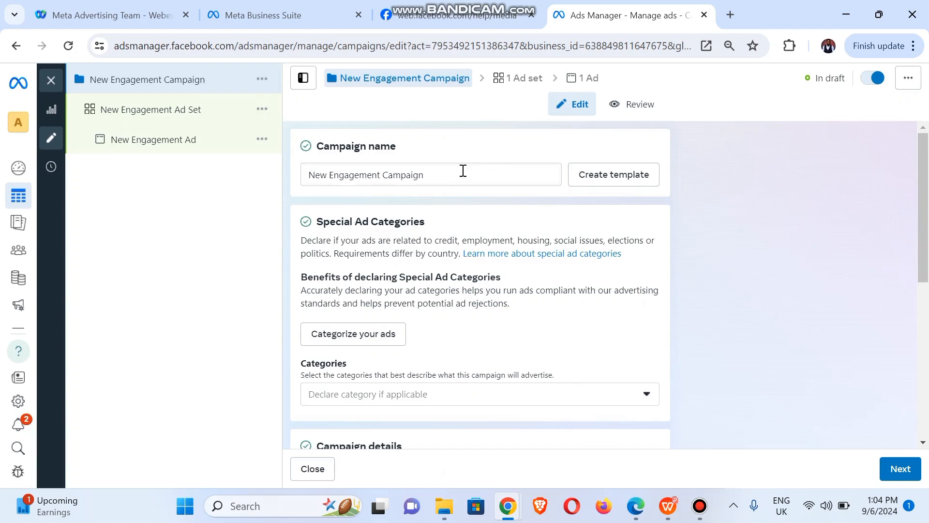
- Replace the campaign name with 'Class 1' and commit it
triple_click(437, 178)
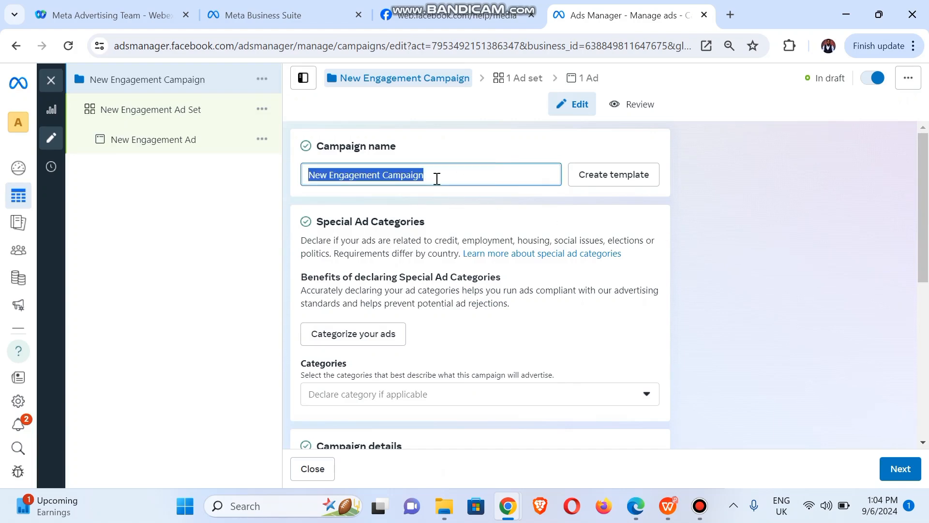
text(Class )
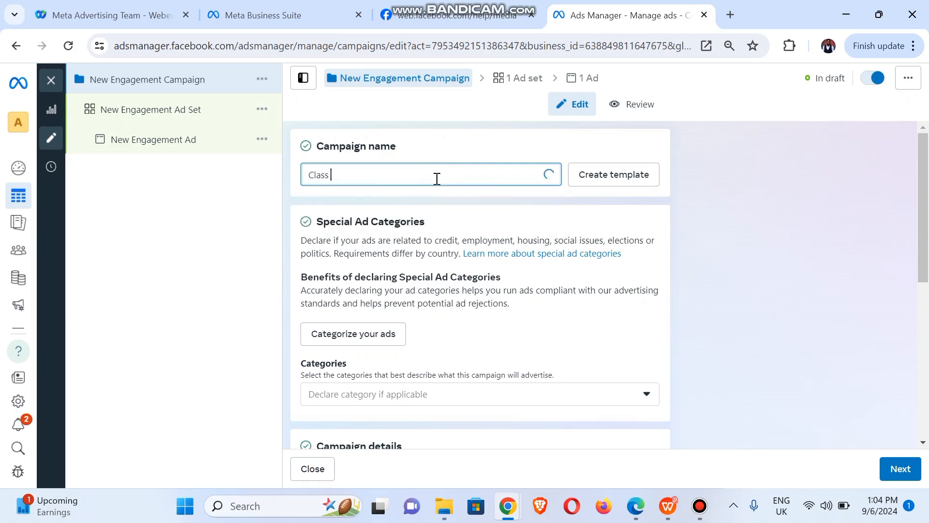
text(1)
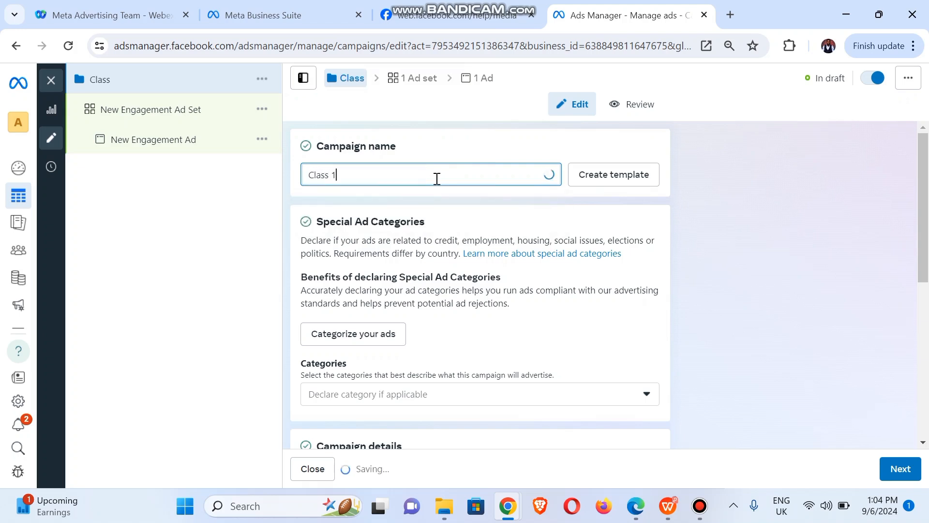
click(312, 119)
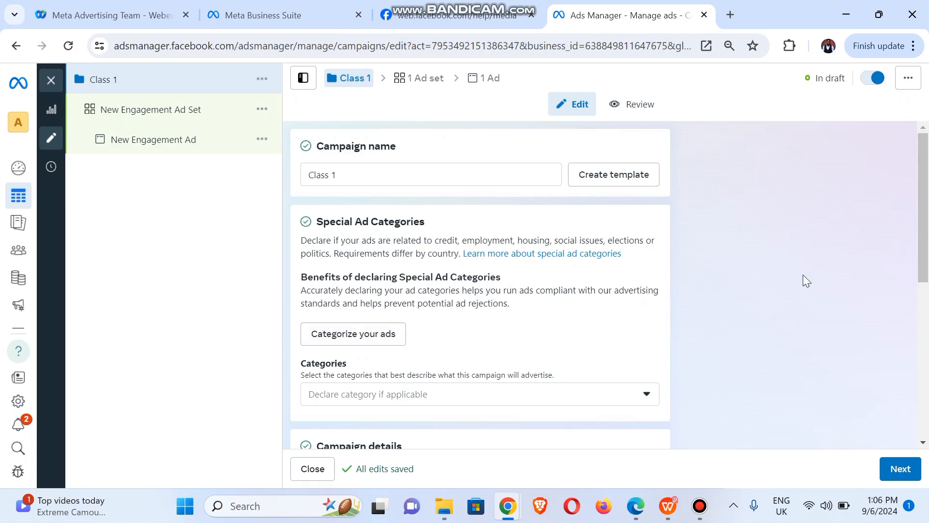
click(921, 274)
drag(922, 275, 923, 310)
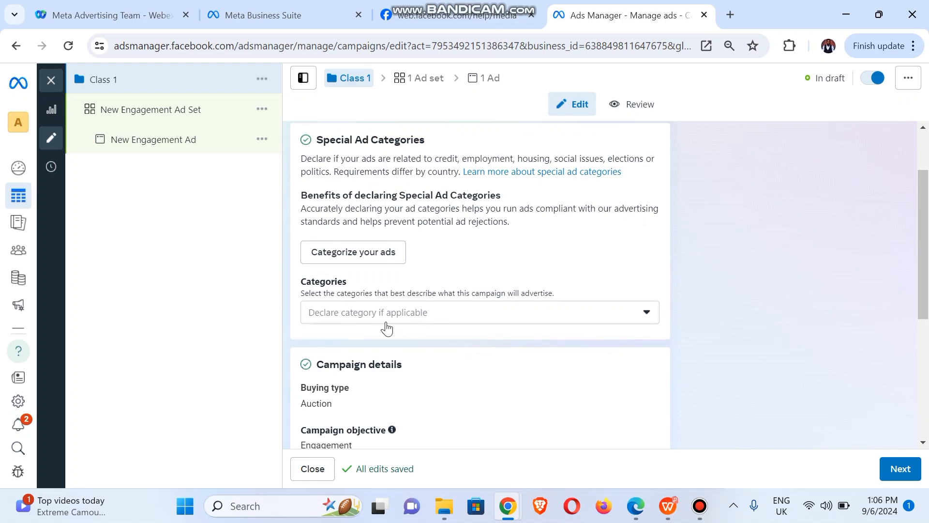
click(370, 322)
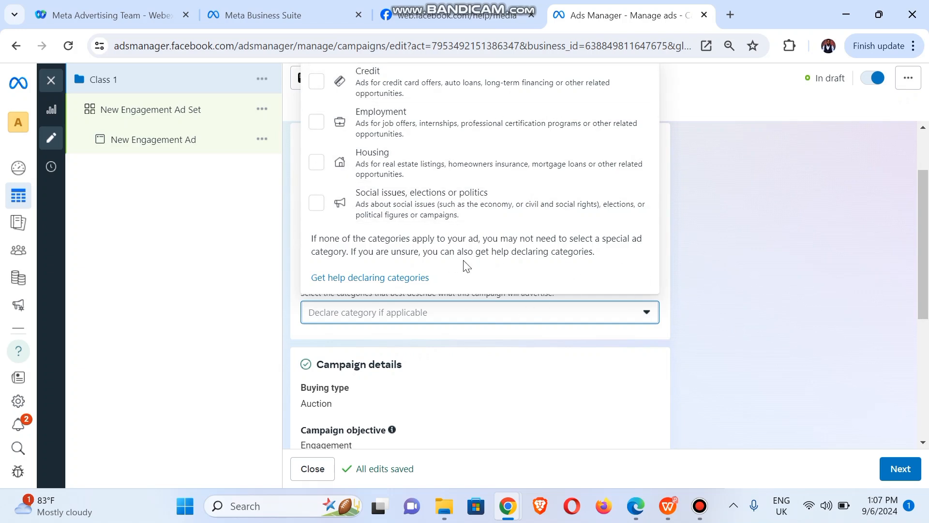
click(704, 313)
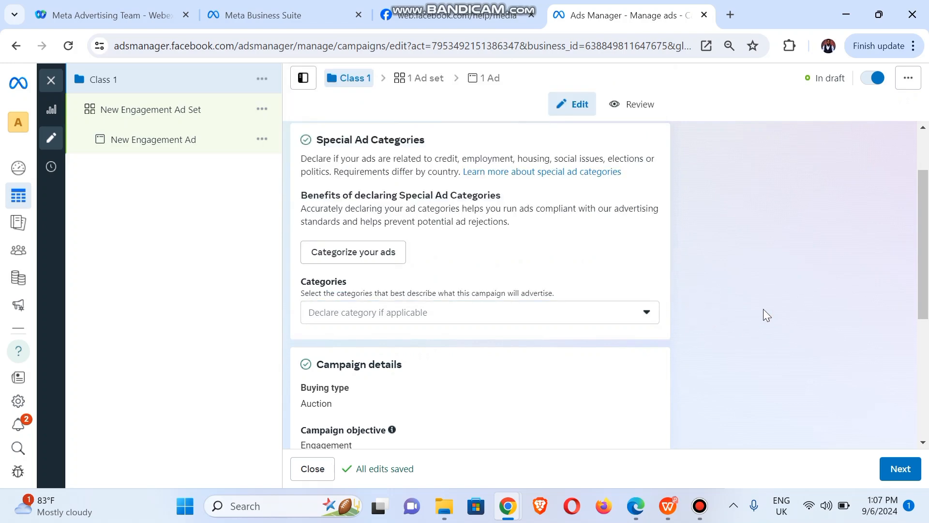
- Edit the campaign's buying type and keep it on Auction
drag(925, 293, 925, 375)
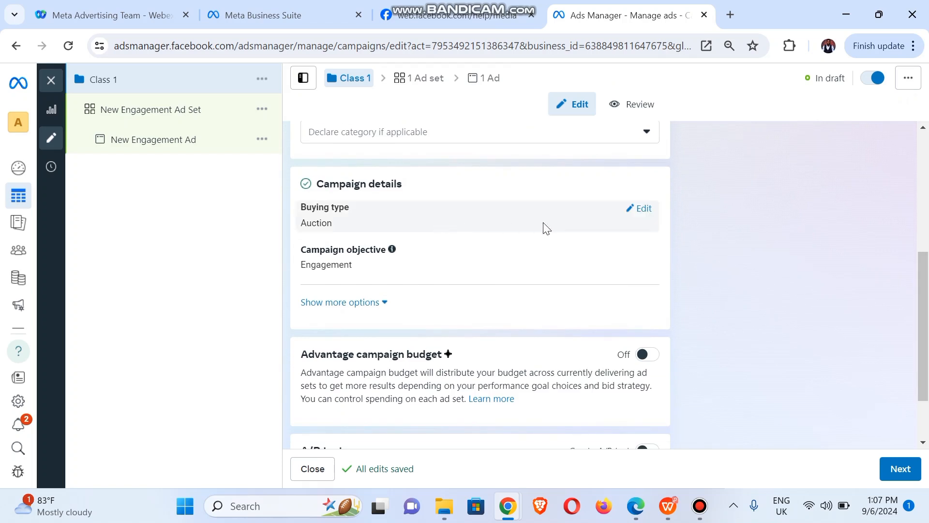
click(651, 210)
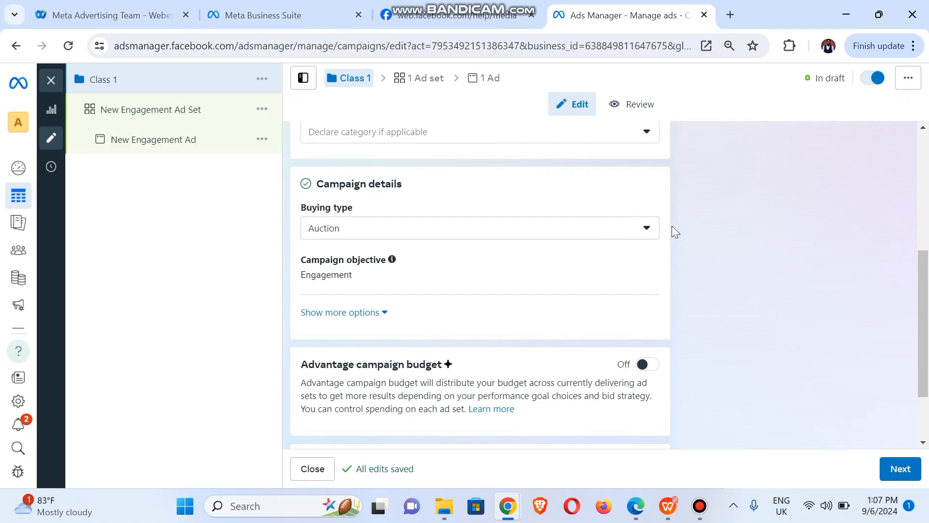
click(543, 234)
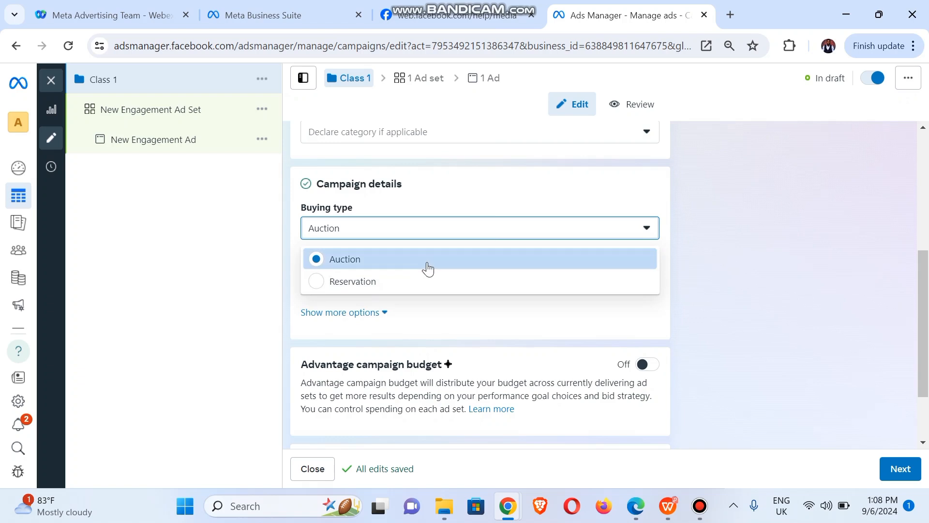
click(727, 247)
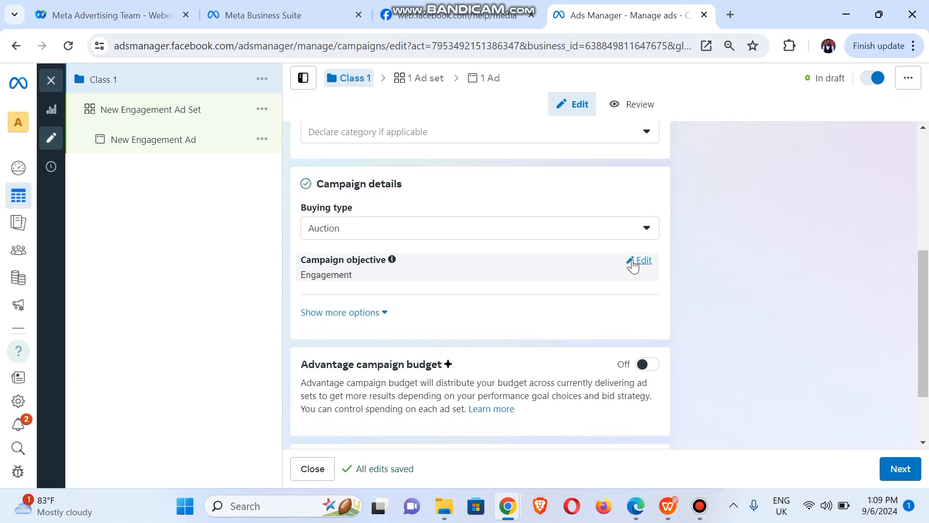
- Keep Engagement as the objective and reveal the campaign spending limit option, left unset
click(633, 266)
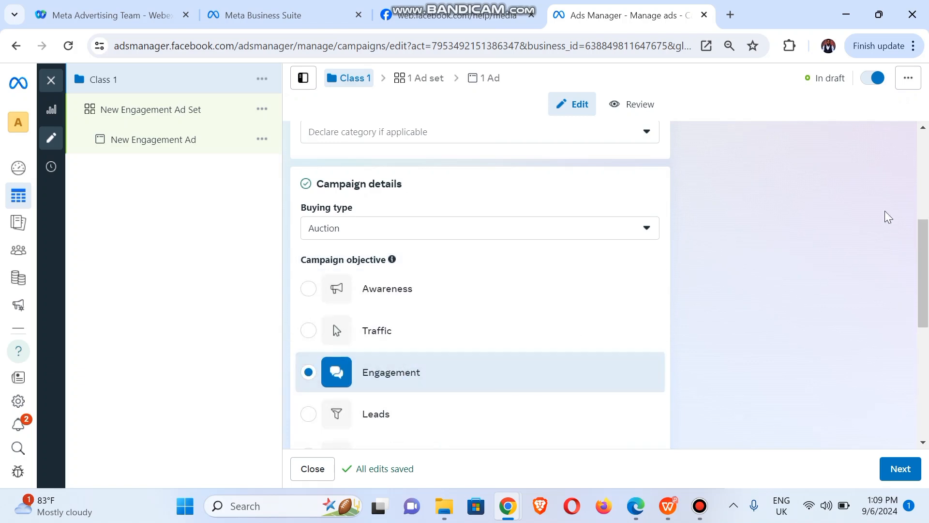
drag(920, 325, 921, 387)
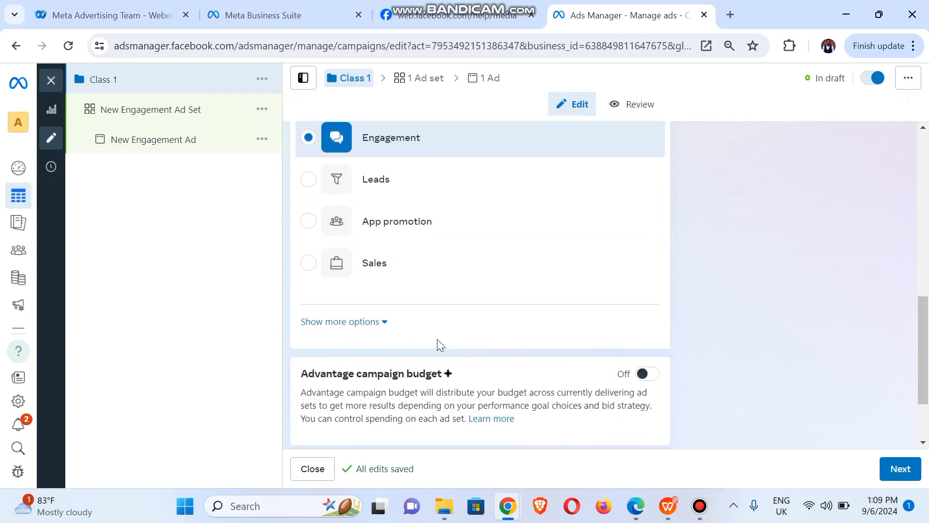
click(329, 327)
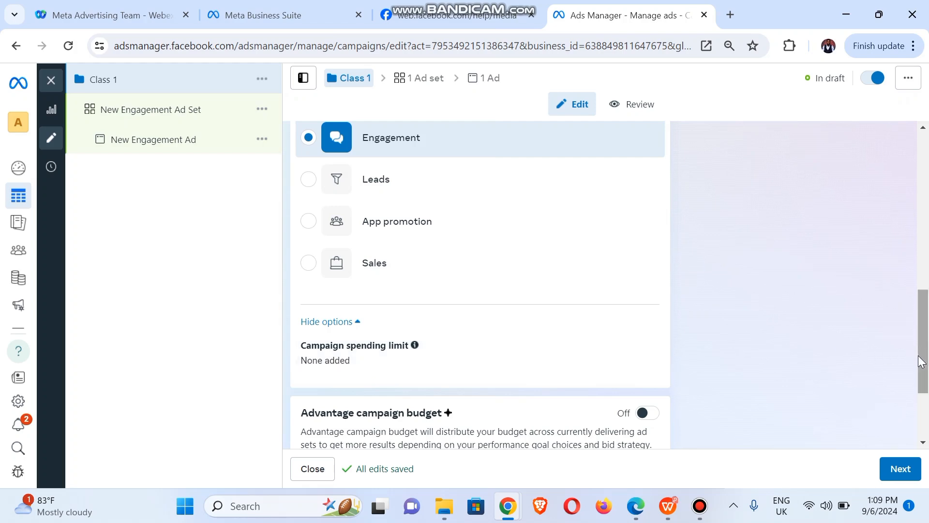
drag(920, 362, 927, 404)
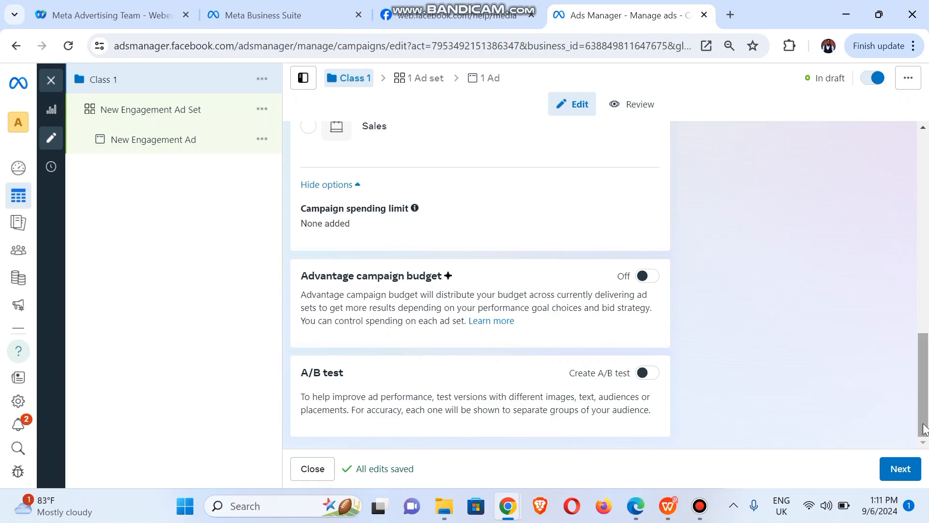
drag(923, 430, 909, 231)
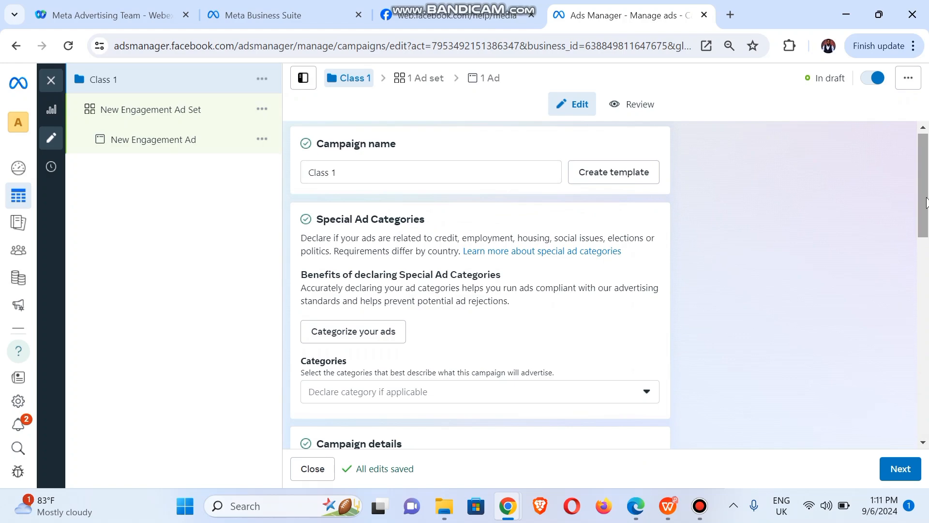
drag(925, 211, 922, 428)
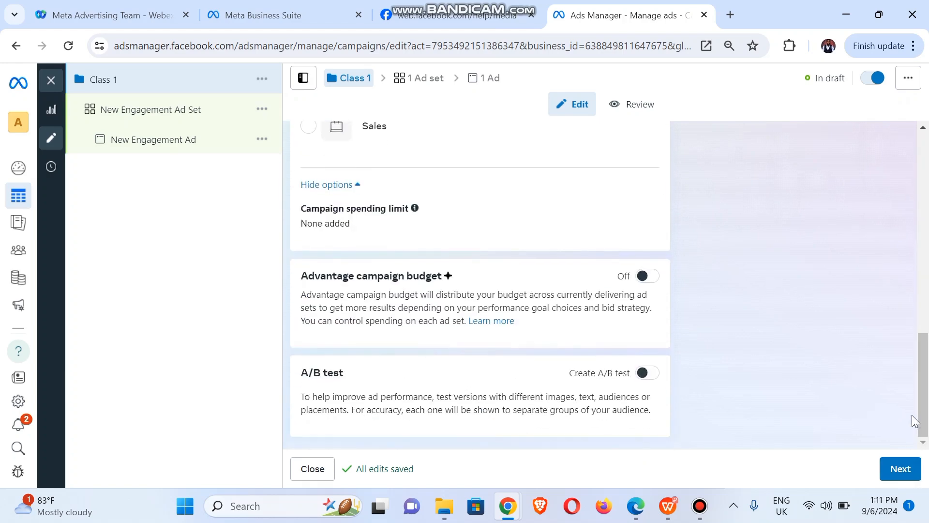
drag(923, 387, 916, 189)
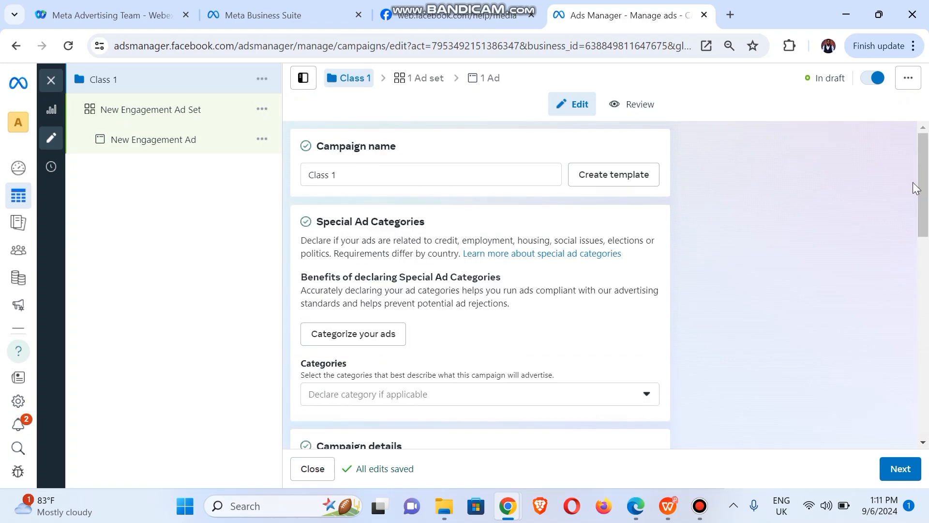
click(603, 181)
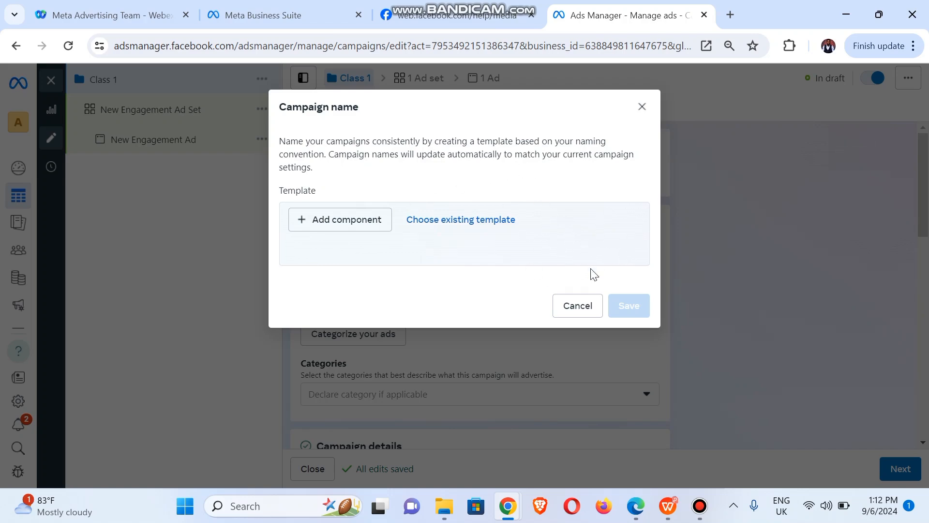
click(578, 309)
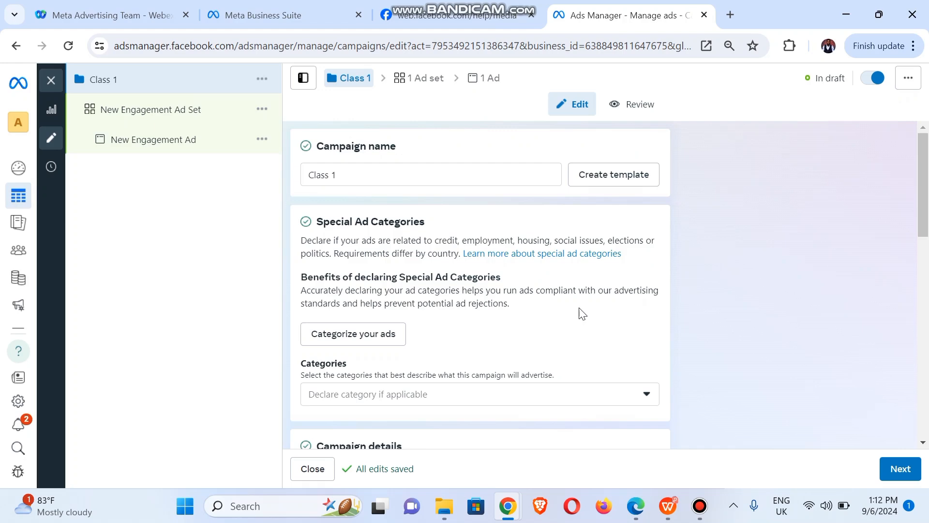
scroll(906, 416, down, 5)
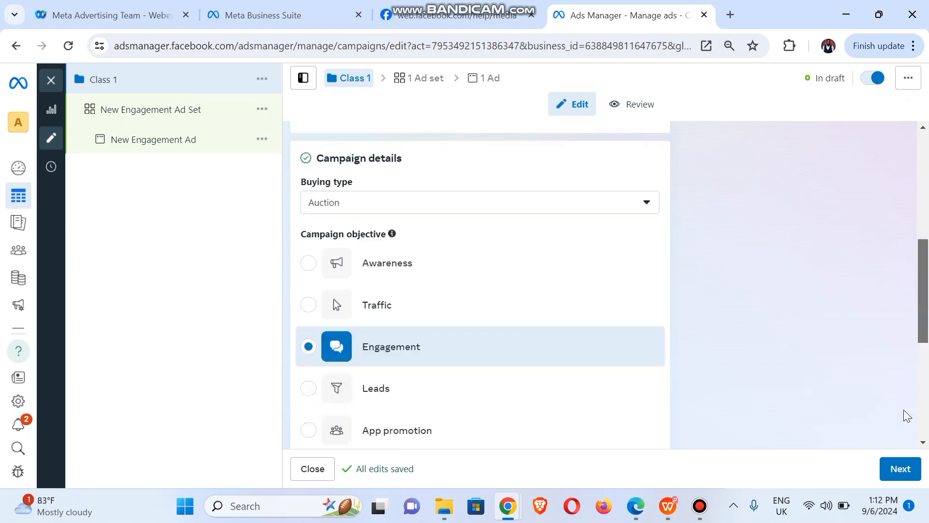
scroll(906, 416, down, 7)
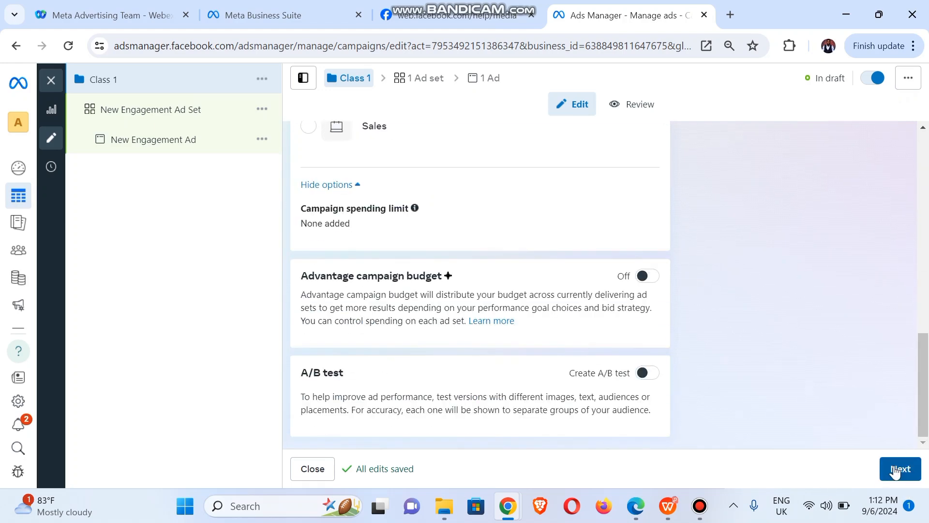
- Move to the ad set and replace its name, typing 'Class 1 Ad set lev'
click(896, 470)
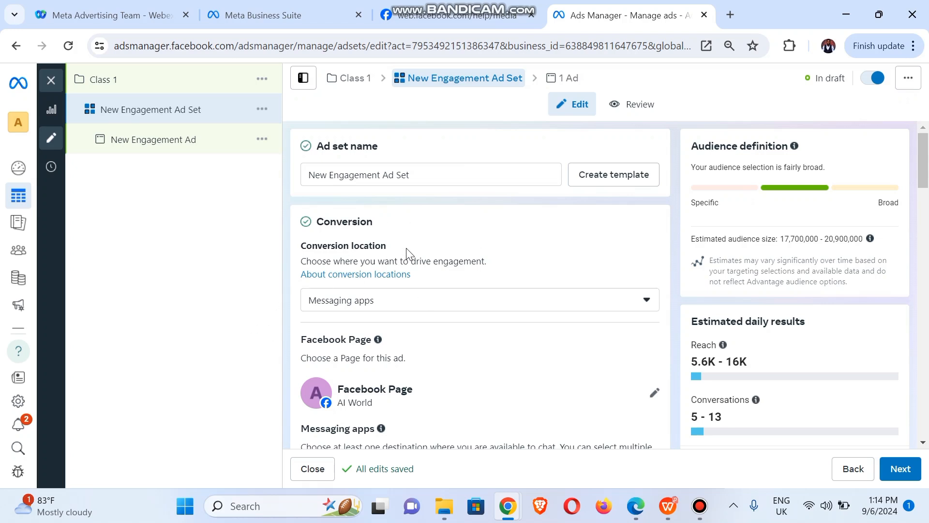
click(438, 173)
key(ctrl+a)
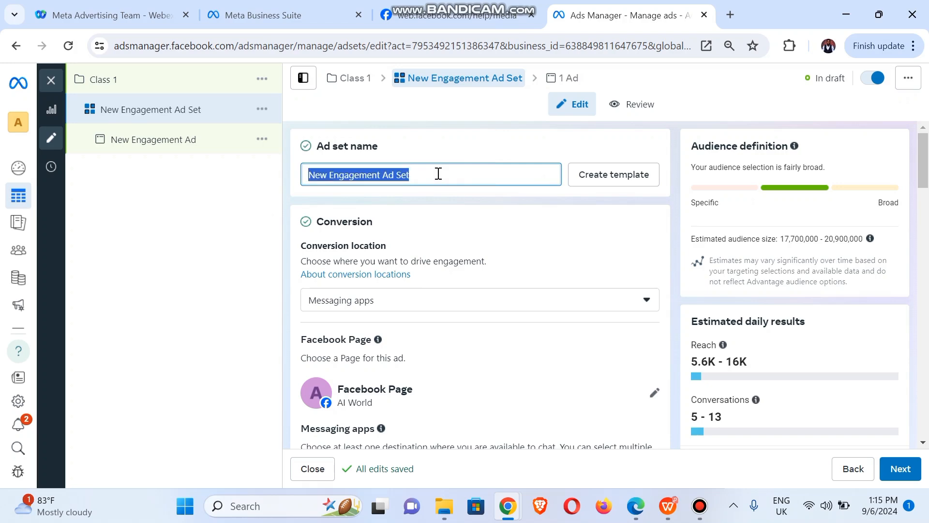
text(Class )
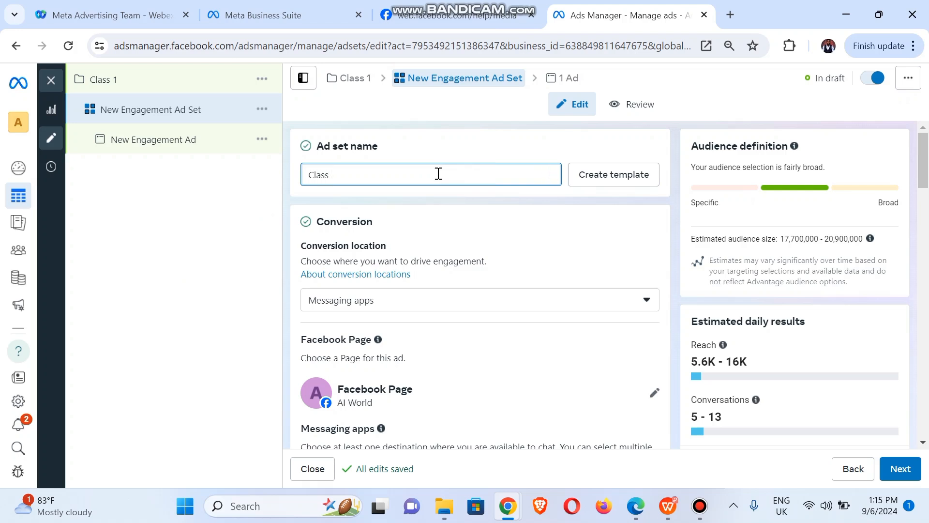
text(1 Ad set level)
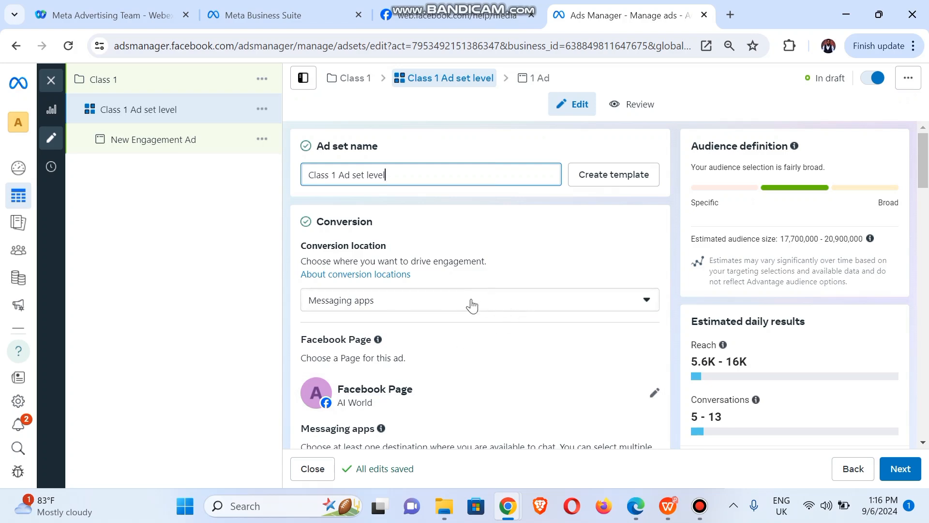
click(498, 305)
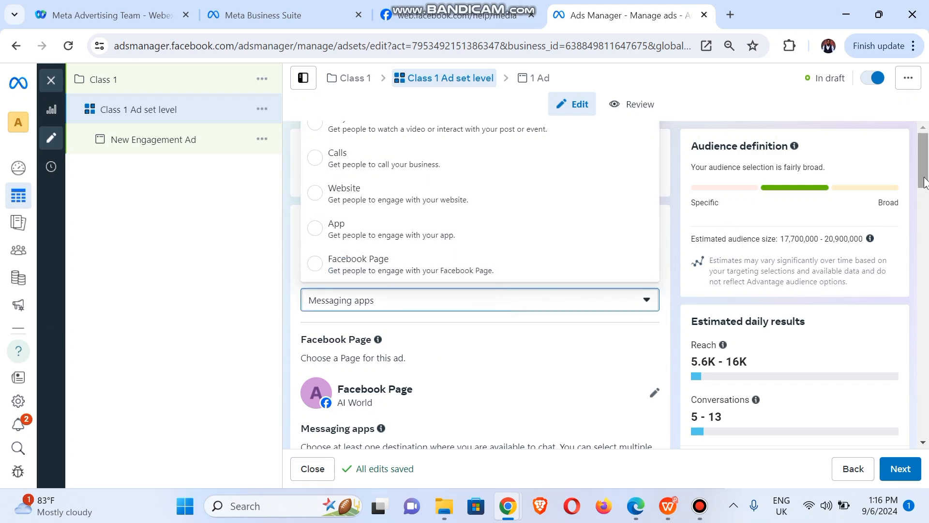
drag(924, 172, 923, 199)
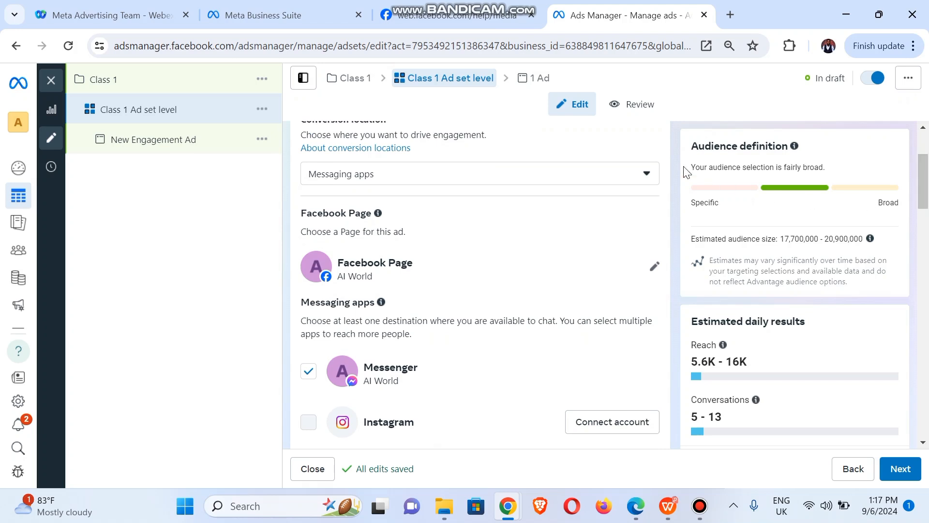
click(614, 178)
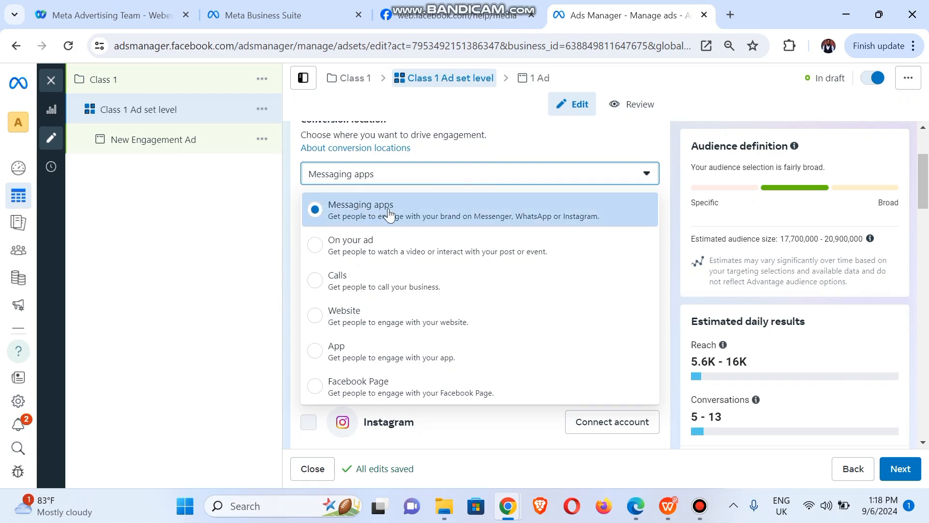
click(268, 208)
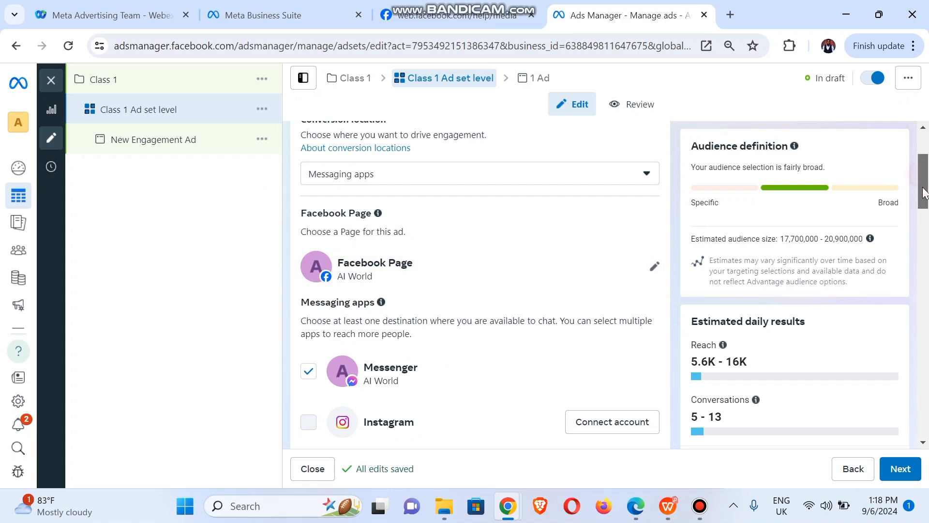
mouse_move(923, 180)
mouse_down()
mouse_move(924, 202)
mouse_move(925, 193)
mouse_up()
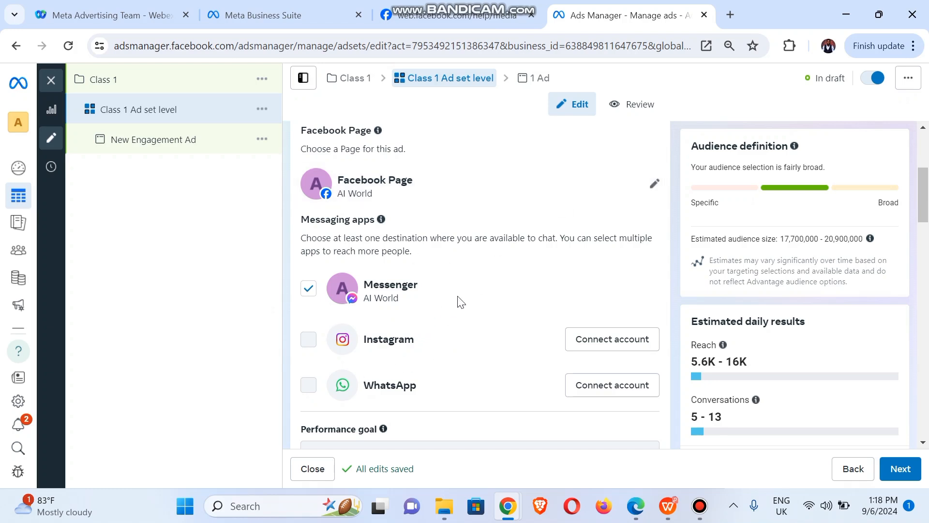
- Search 'gwrite' and set Gwrite Agency as the ad set's Facebook Page
click(655, 184)
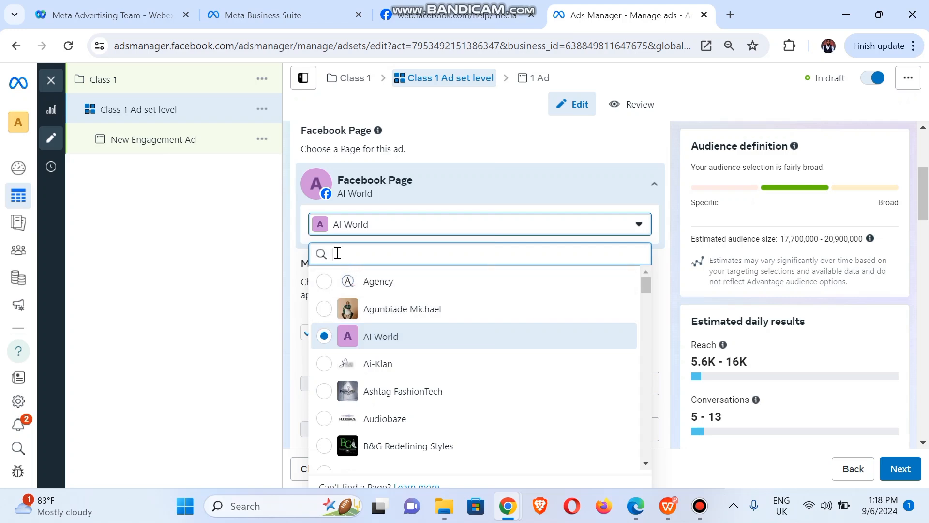
text(gwri)
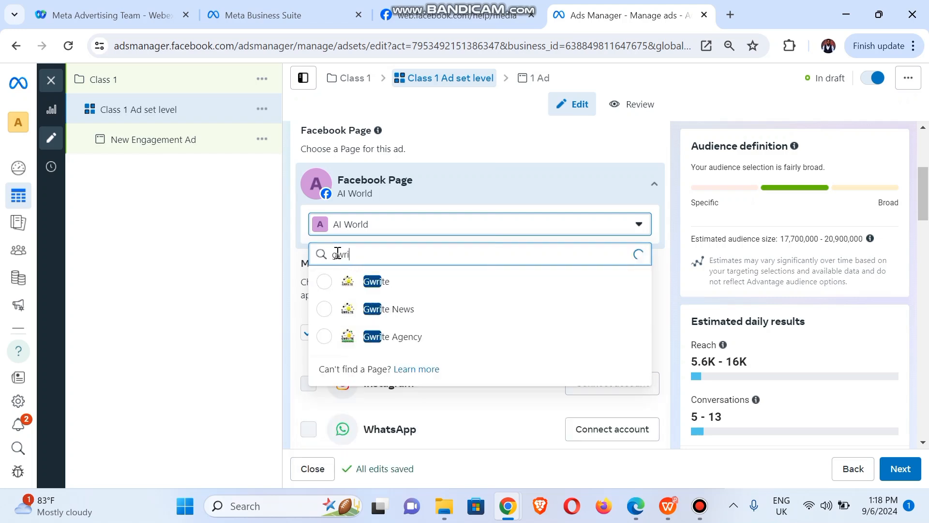
text(te)
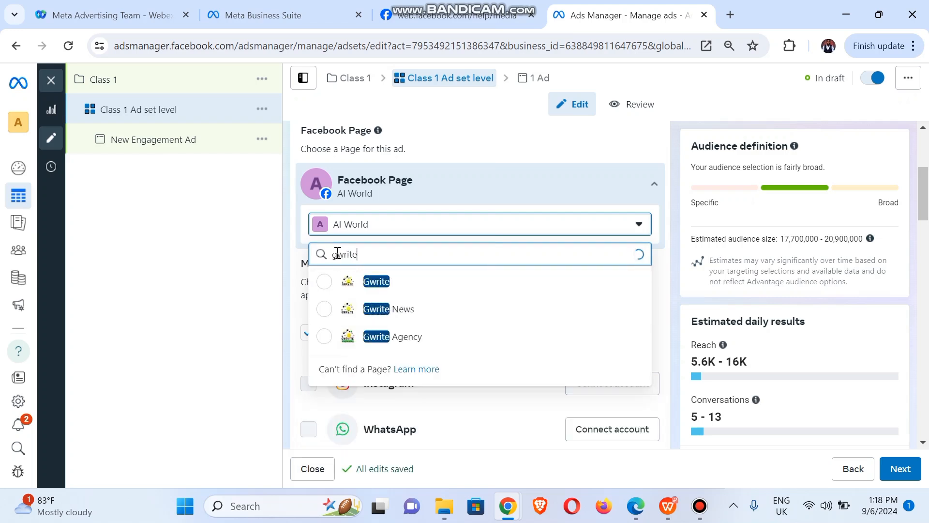
click(325, 339)
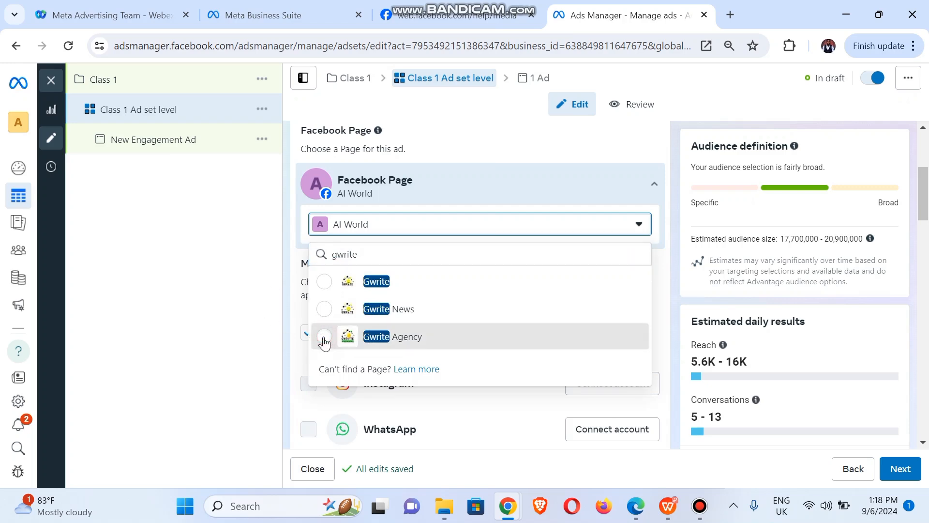
click(324, 342)
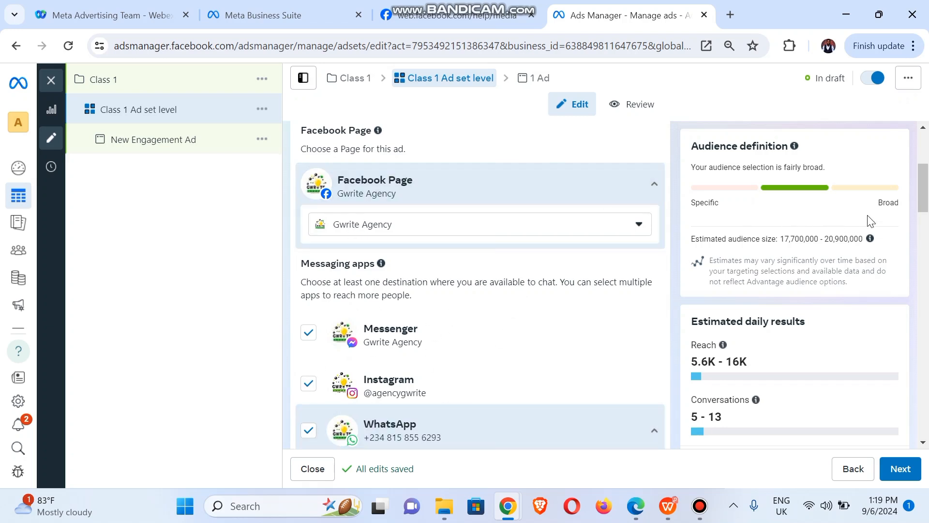
drag(922, 193, 925, 246)
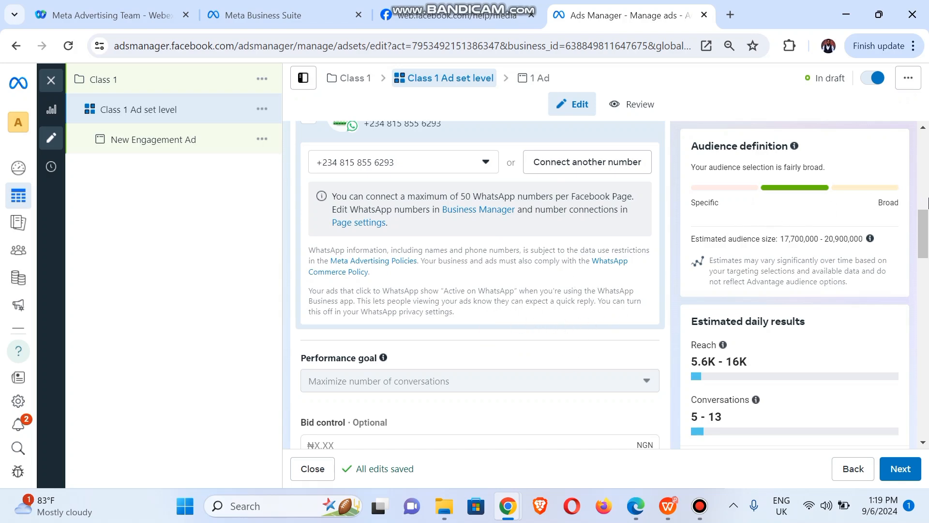
scroll(926, 228, down, 3)
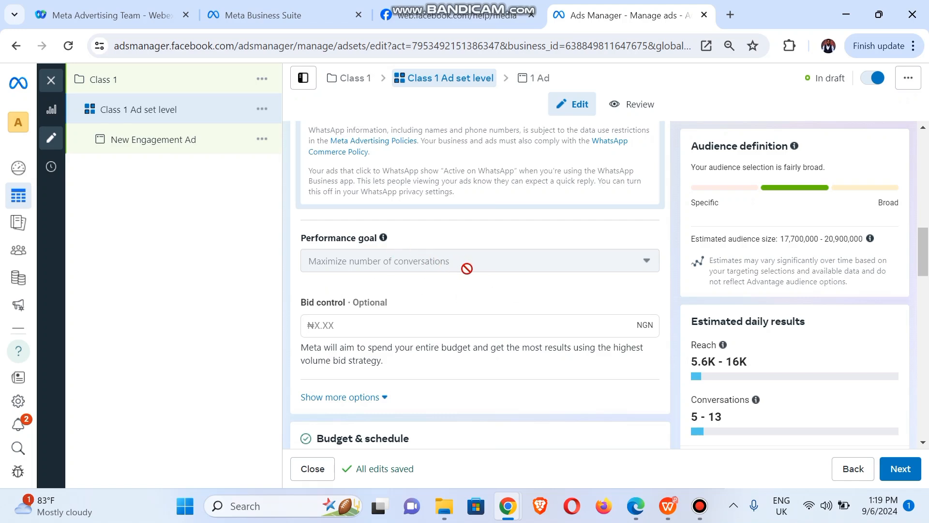
mouse_move(467, 268)
mouse_move(394, 303)
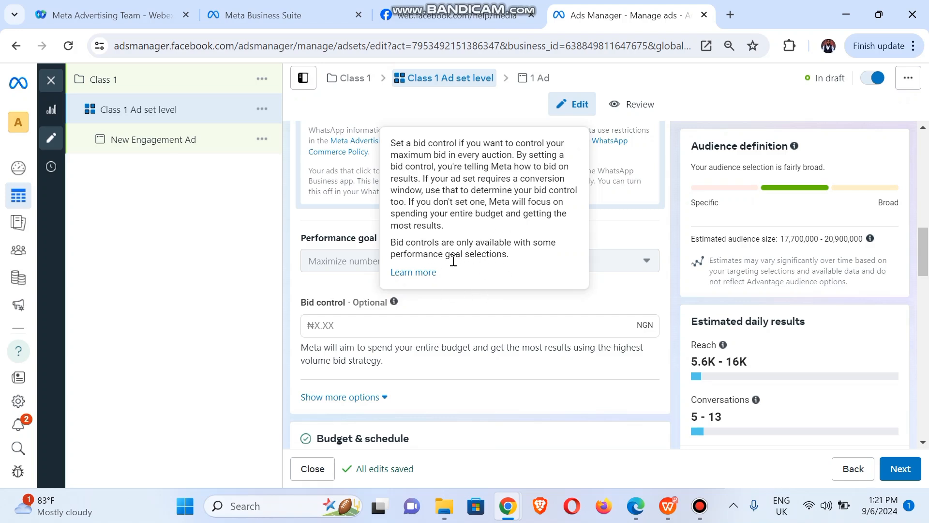
scroll(380, 251, down, 3)
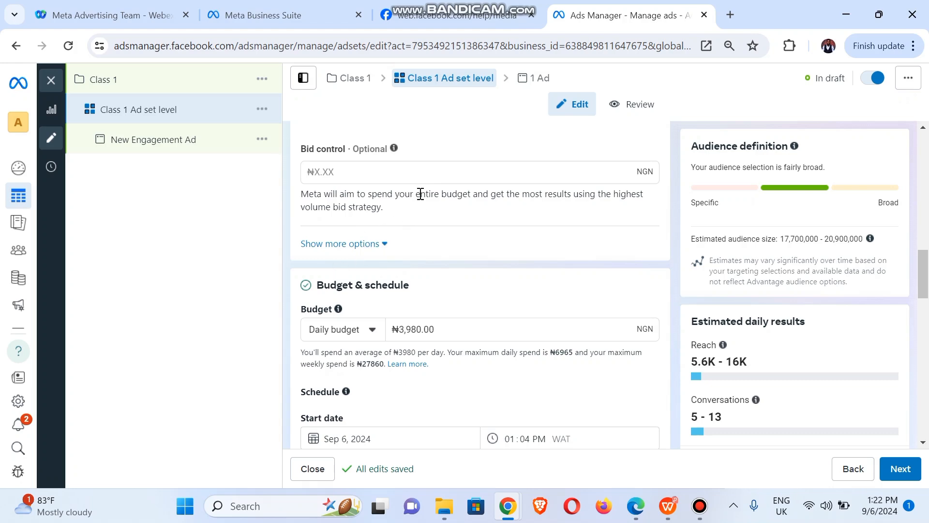
click(345, 245)
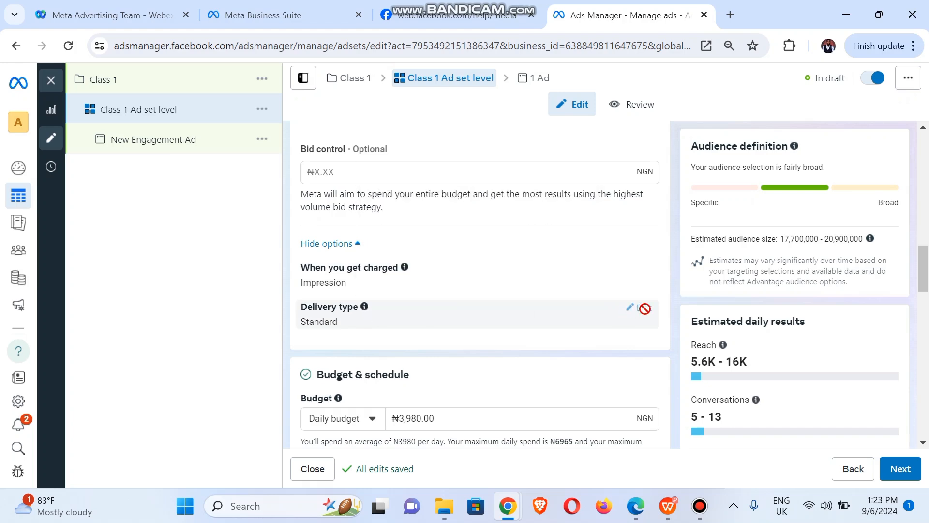
mouse_move(644, 303)
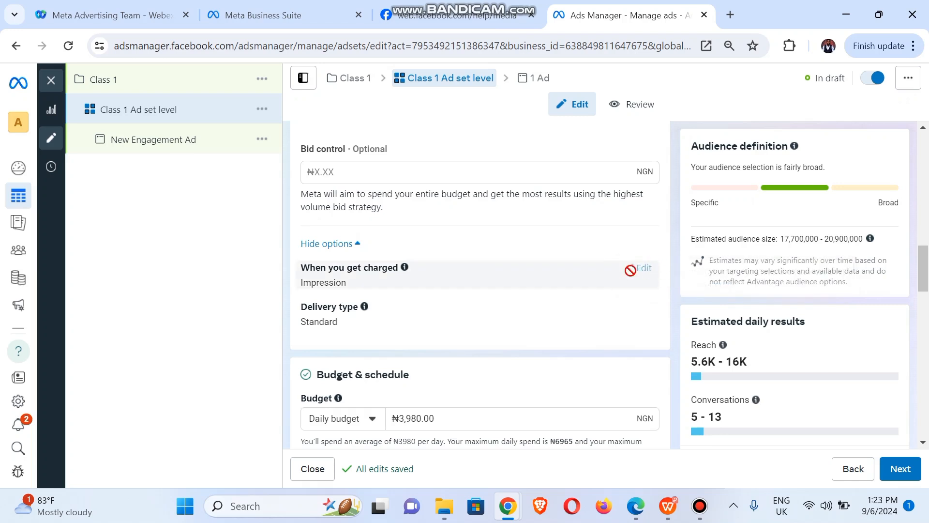
mouse_move(637, 269)
mouse_move(405, 269)
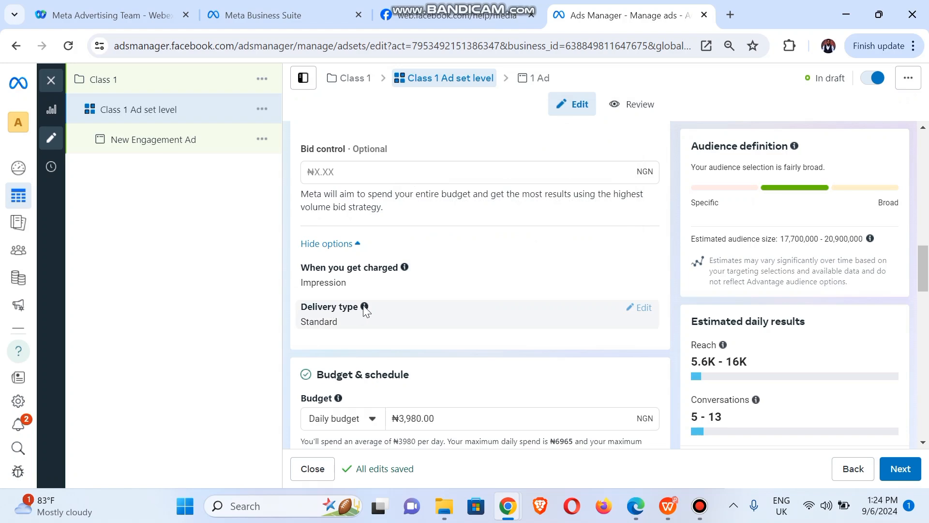
mouse_move(365, 307)
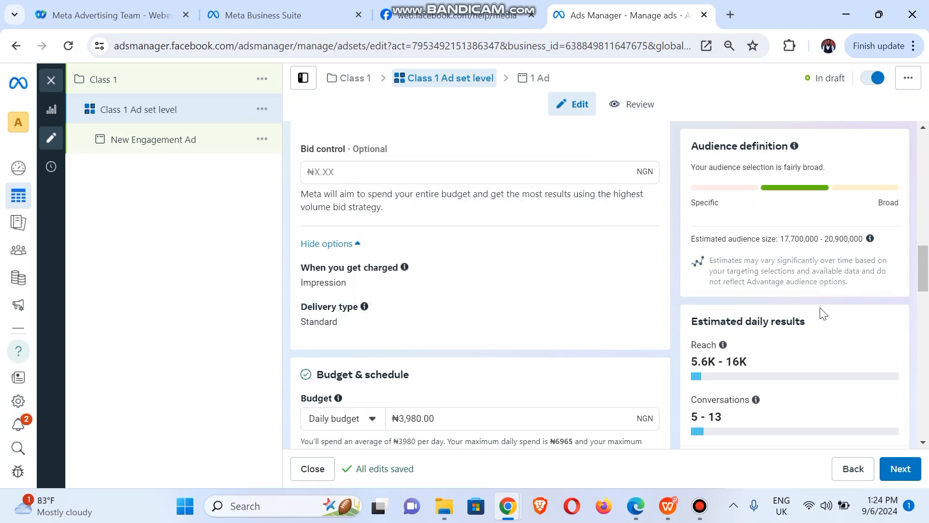
scroll(575, 227, down, 4)
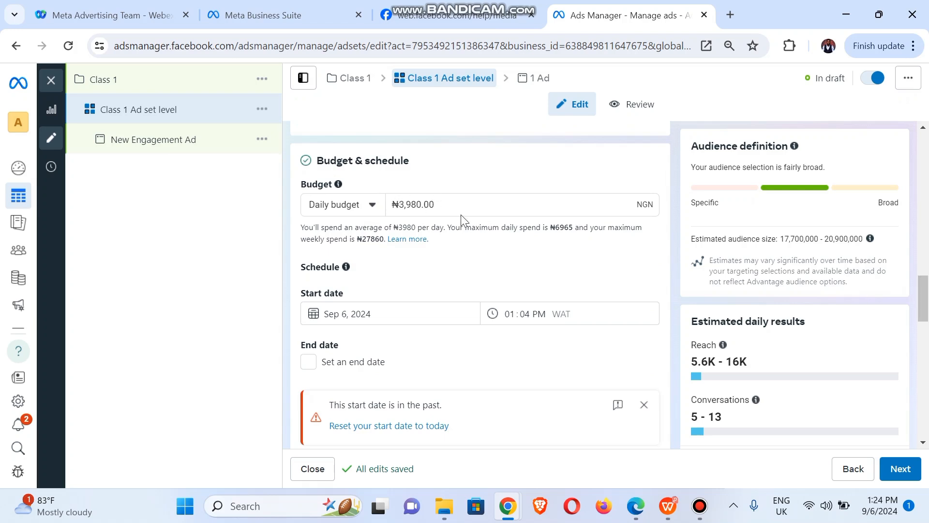
click(324, 209)
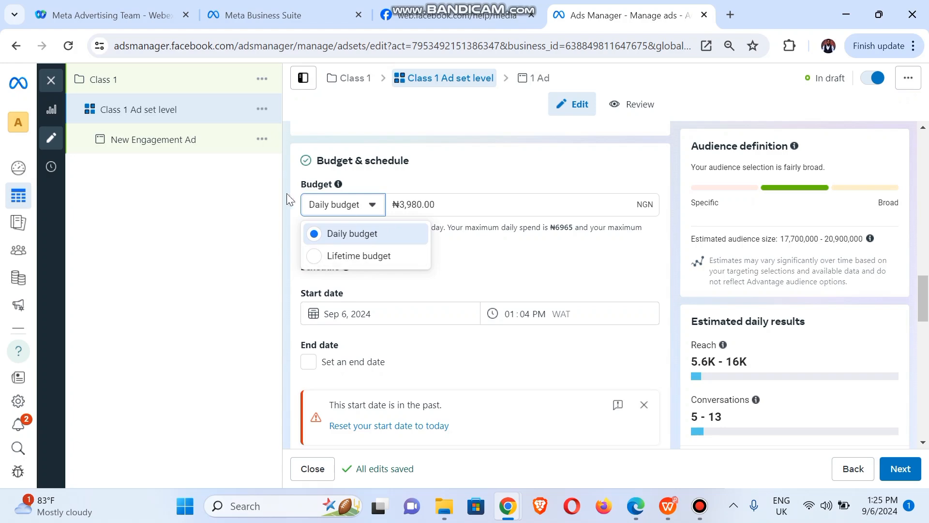
click(315, 261)
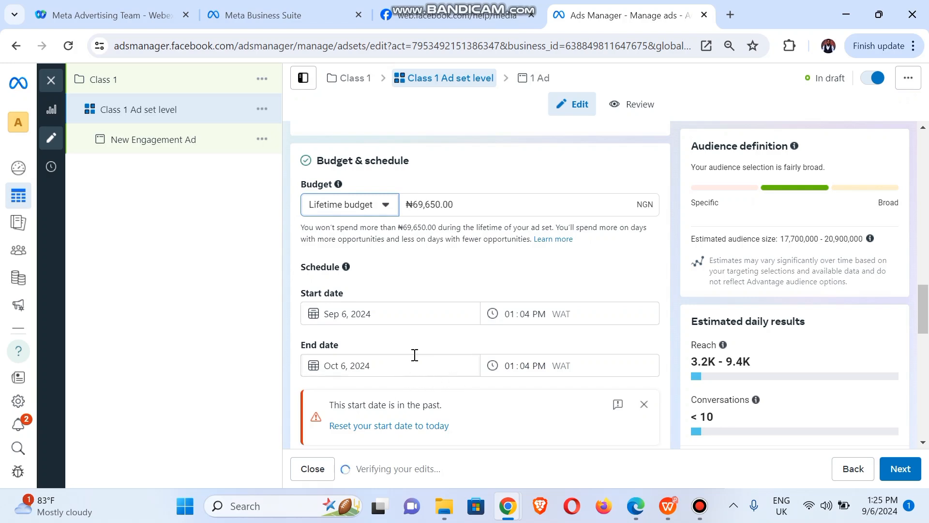
click(337, 210)
click(339, 234)
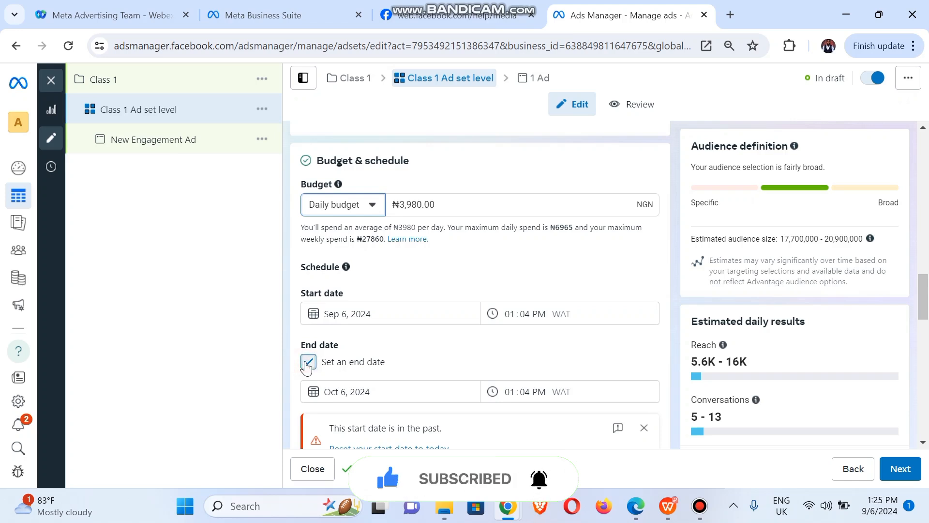
click(308, 364)
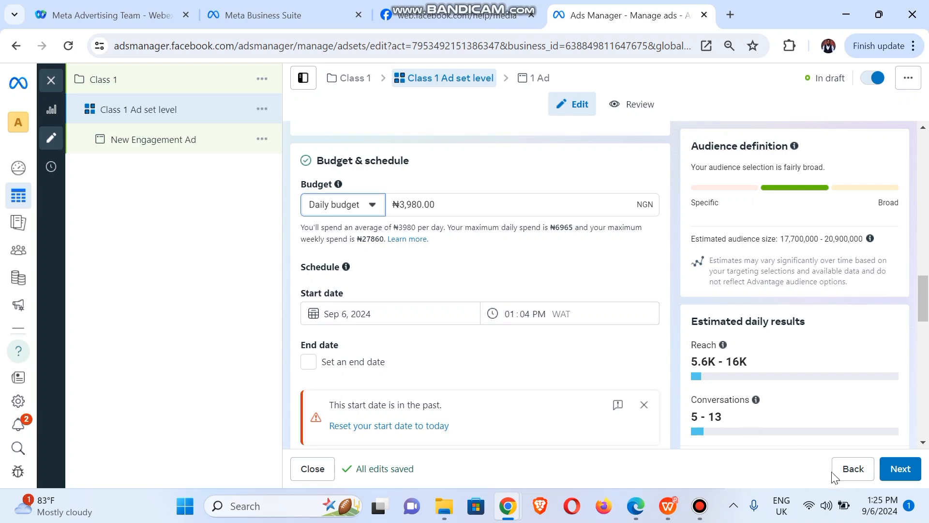
- Change the start time to 02:04 PM, Sep 6, 2024, and dismiss the budget scheduling tip
mouse_move(885, 509)
click(513, 311)
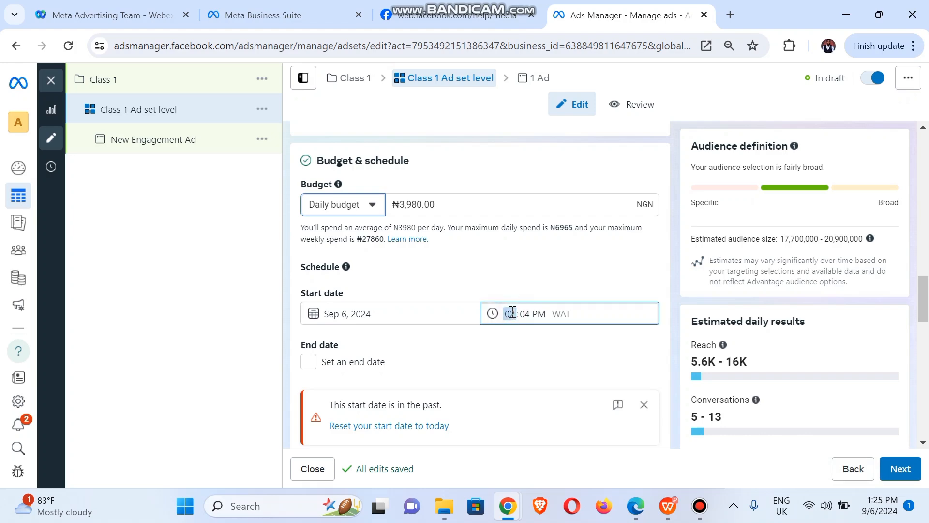
click(530, 298)
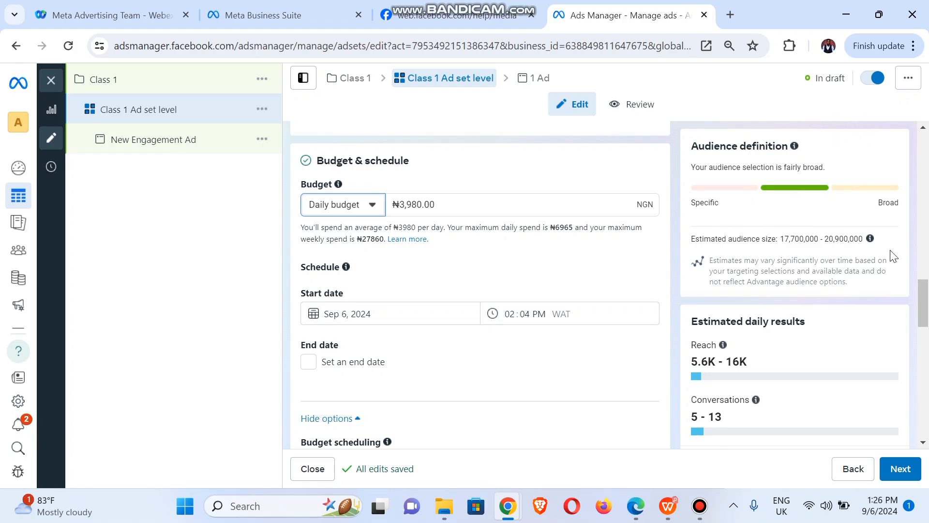
scroll(926, 306, down, 5)
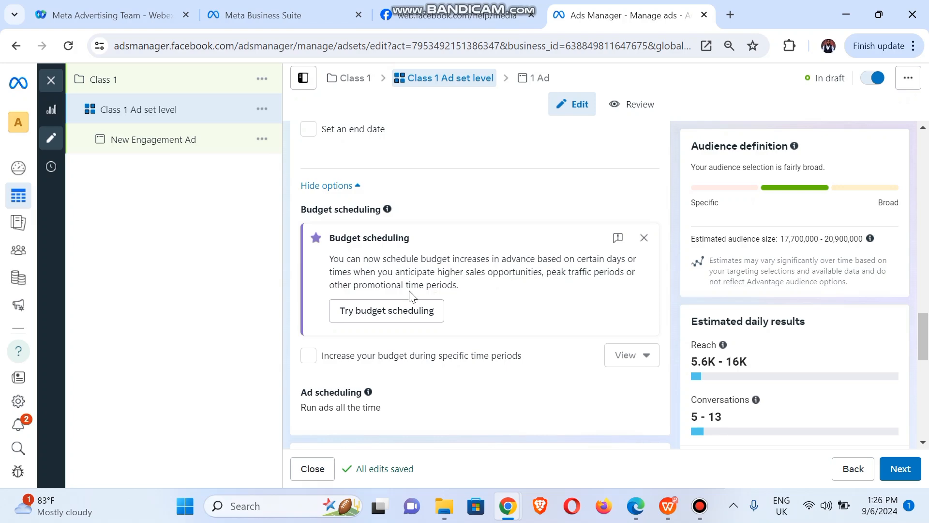
click(644, 238)
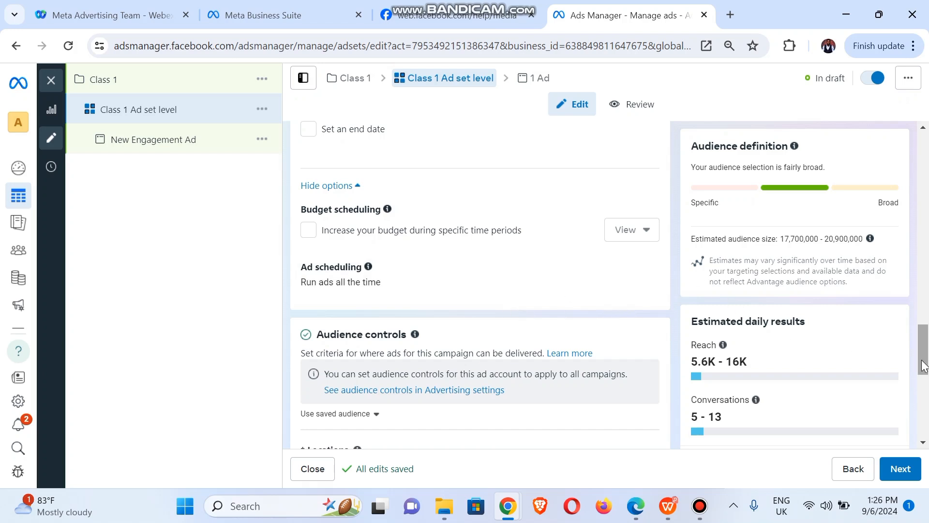
drag(922, 363, 924, 334)
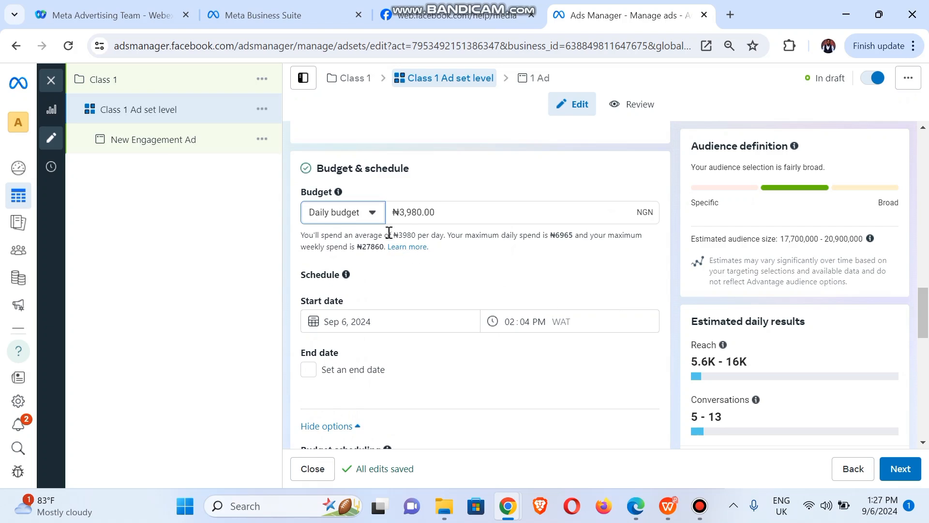
click(372, 213)
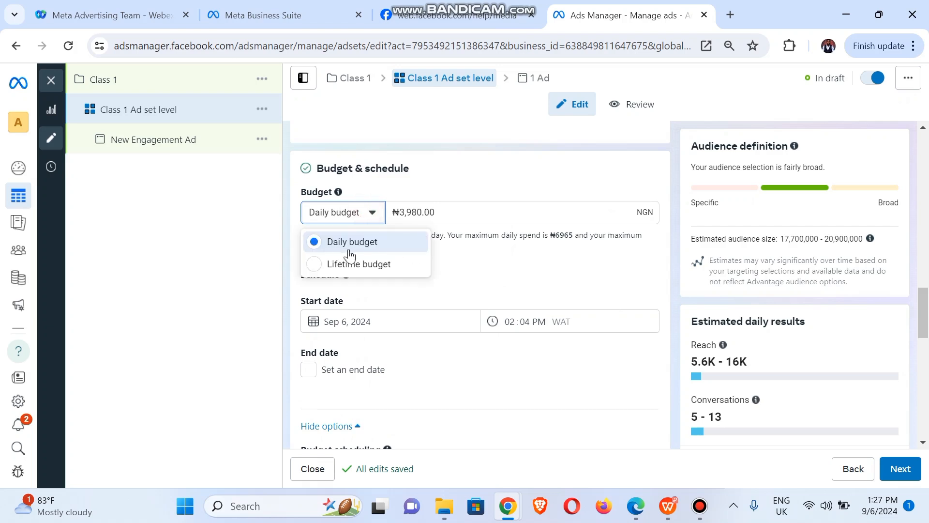
click(231, 230)
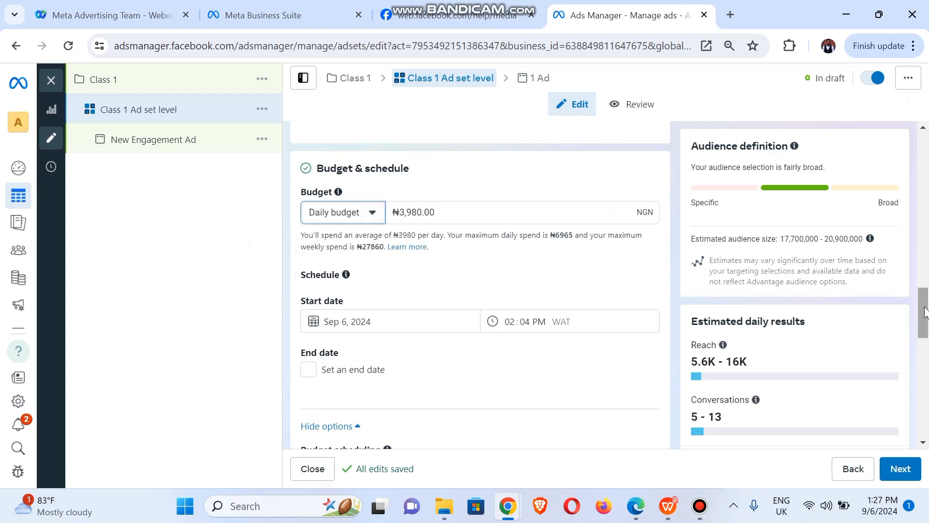
drag(920, 293, 924, 326)
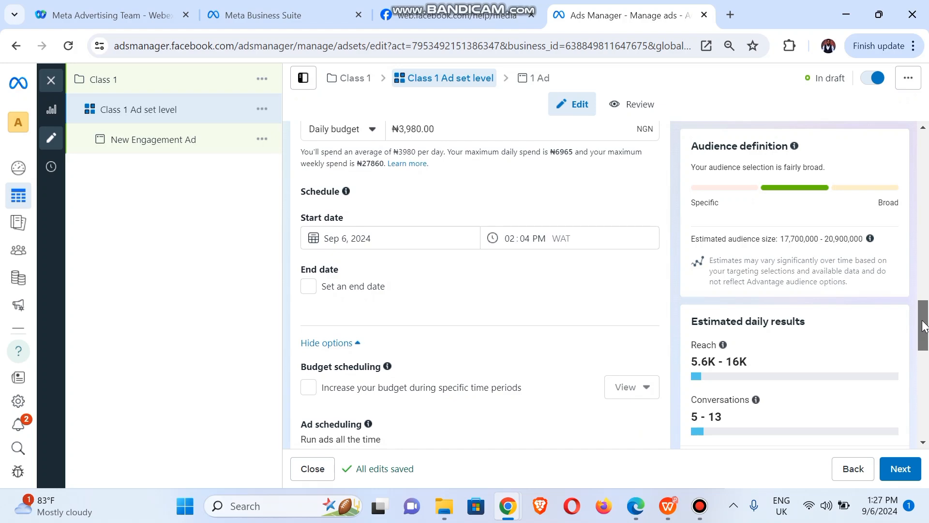
drag(924, 325, 924, 340)
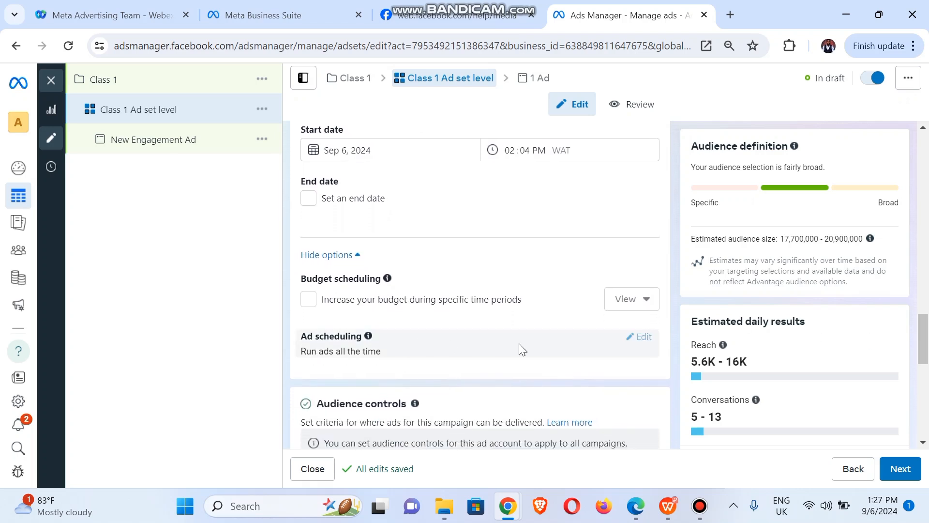
drag(921, 354, 924, 387)
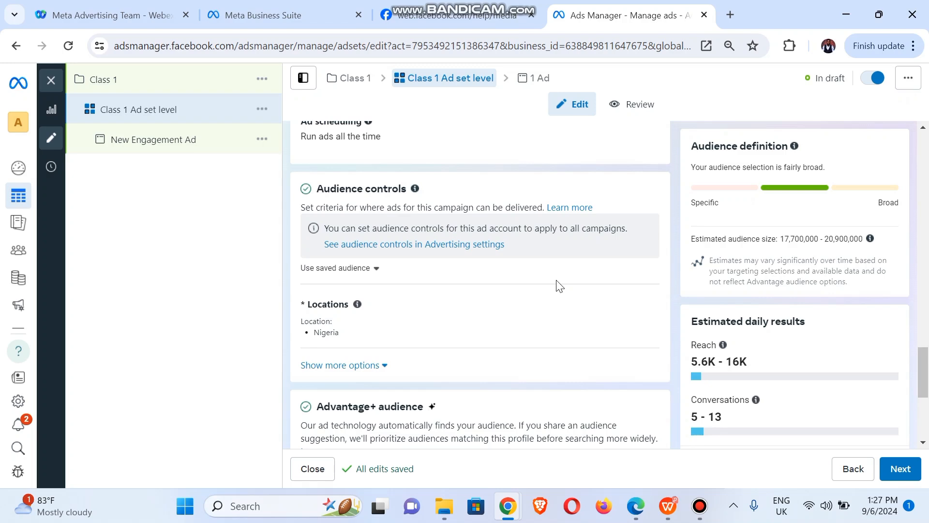
- Check saved audiences (none), then show minimum age 18, custom audience exclusions and All languages
click(363, 270)
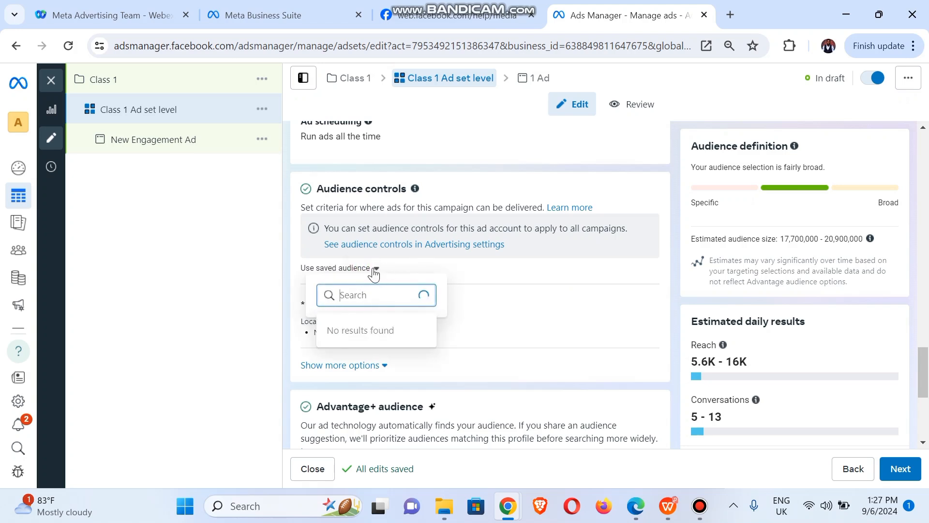
click(234, 280)
mouse_move(357, 304)
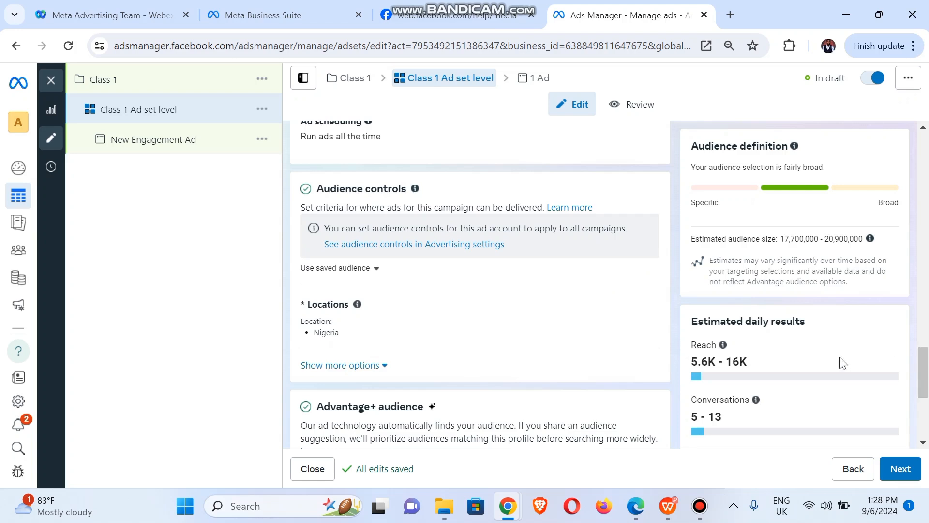
click(326, 368)
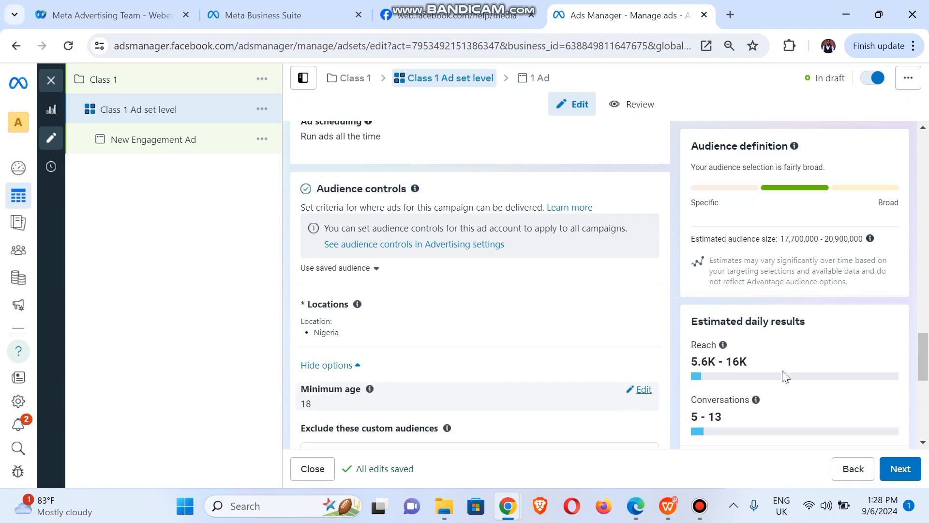
drag(926, 356, 925, 386)
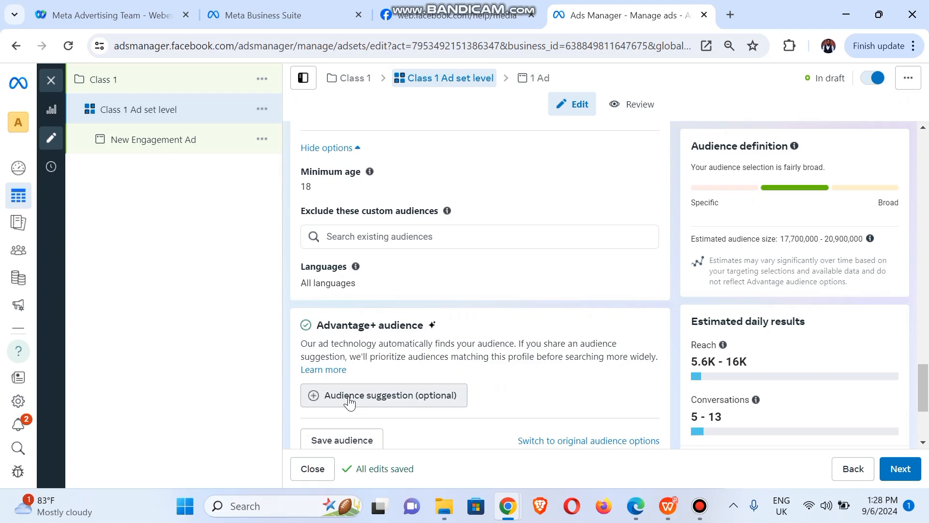
mouse_move(350, 401)
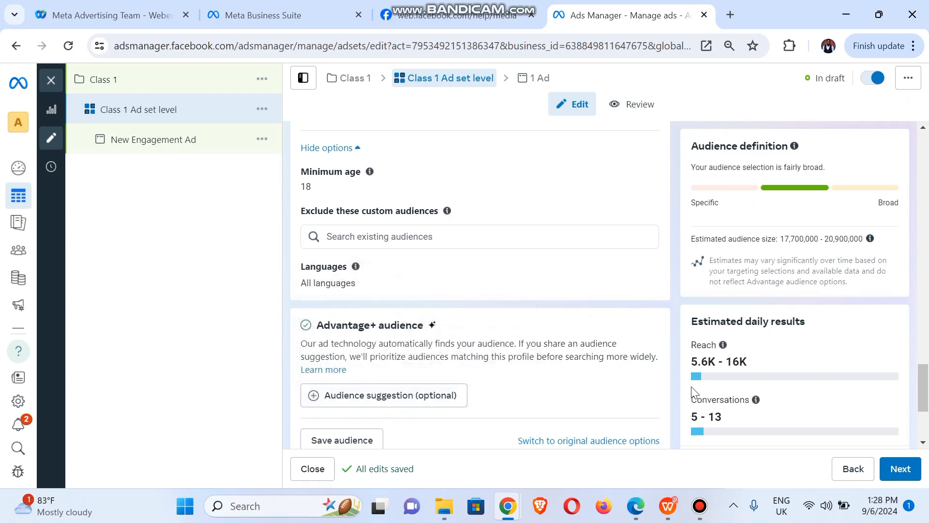
- On the Audience card, choose 'Switch to original audience options' to bring up the Advantage+ prompt
scroll(922, 383, down, 3)
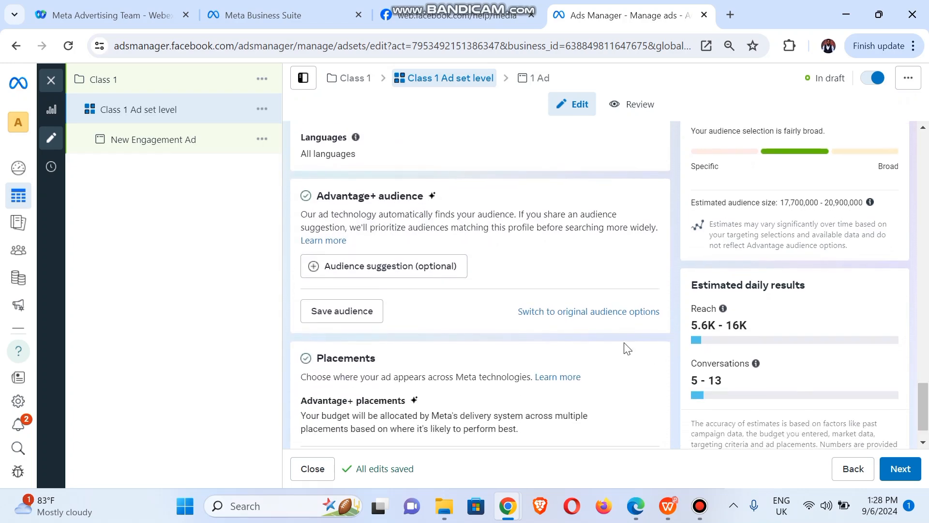
click(568, 312)
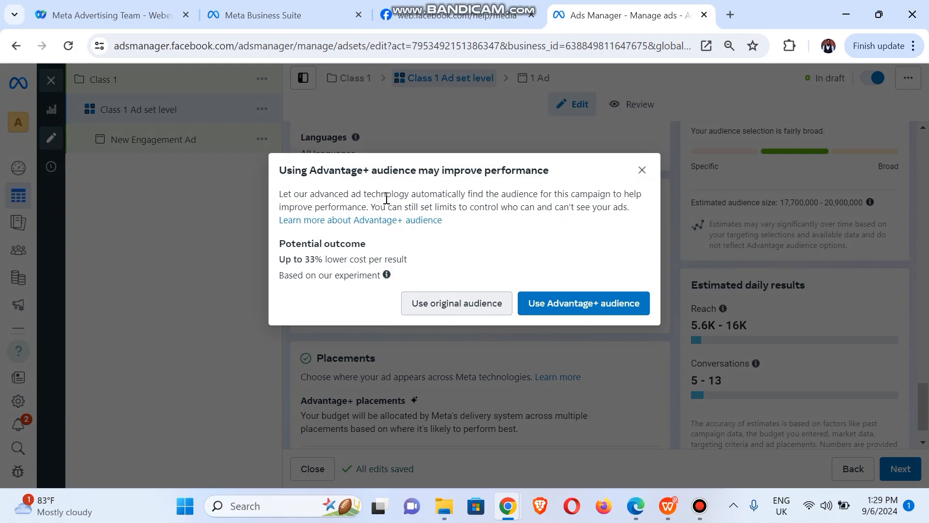
- Choose 'Use original audience' and review its targeting: Nigeria, ages 18–65+, all genders
click(460, 305)
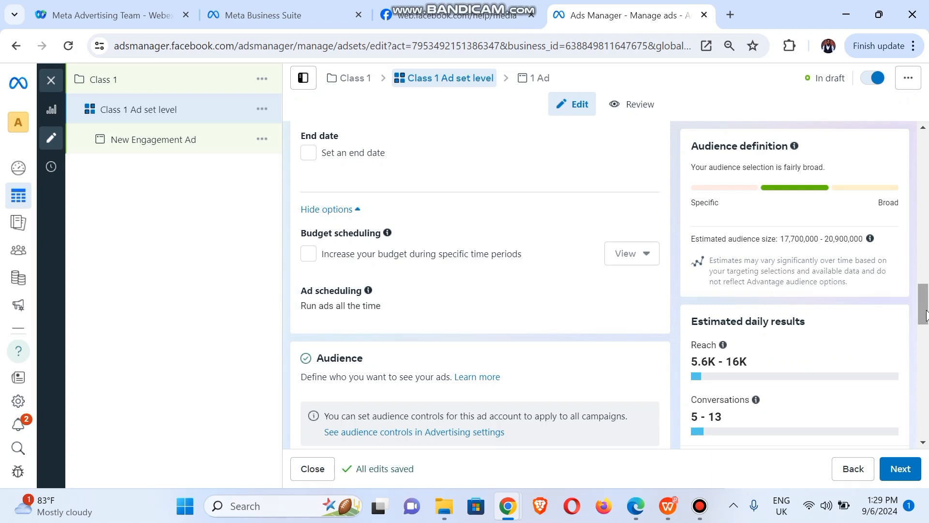
drag(925, 314, 926, 360)
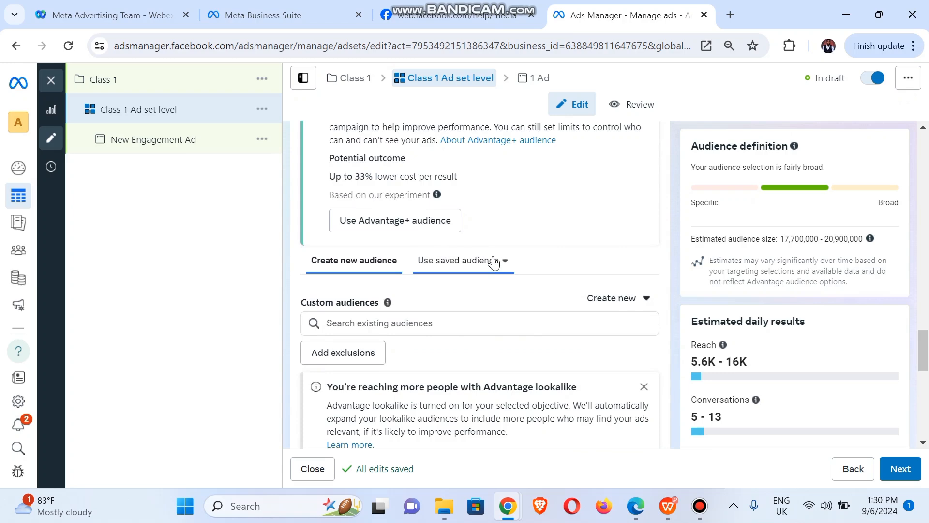
click(627, 308)
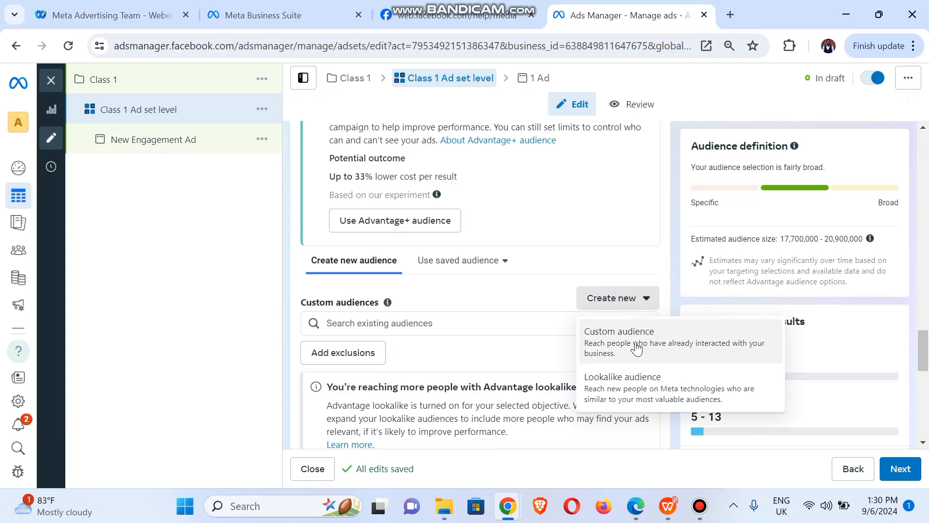
click(536, 304)
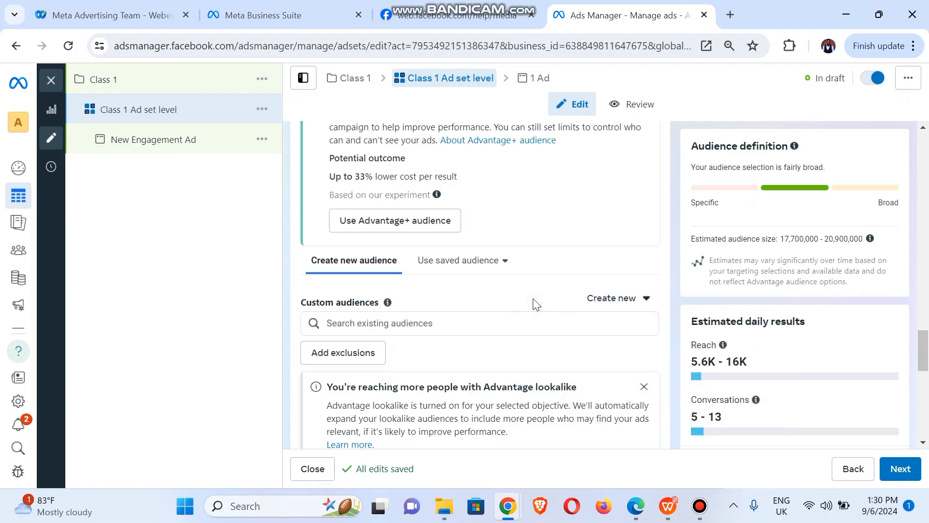
drag(924, 346, 925, 371)
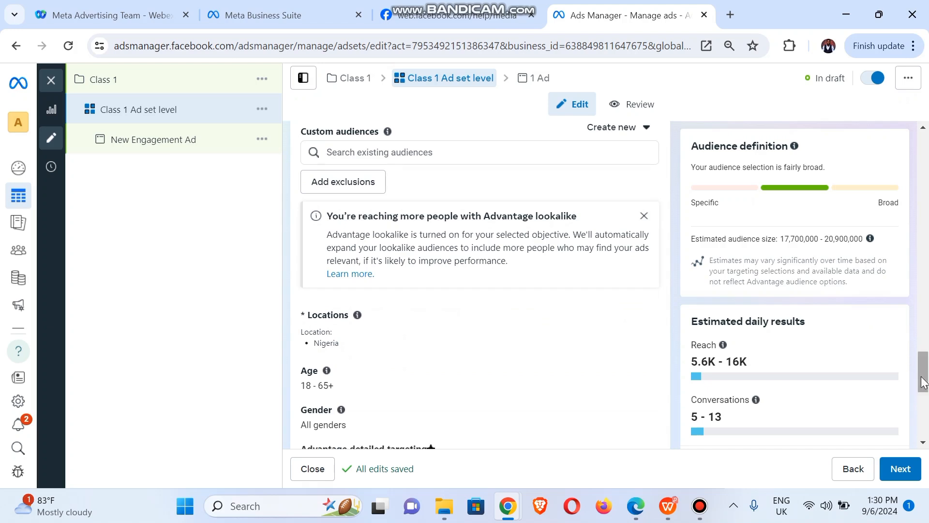
drag(925, 371, 925, 387)
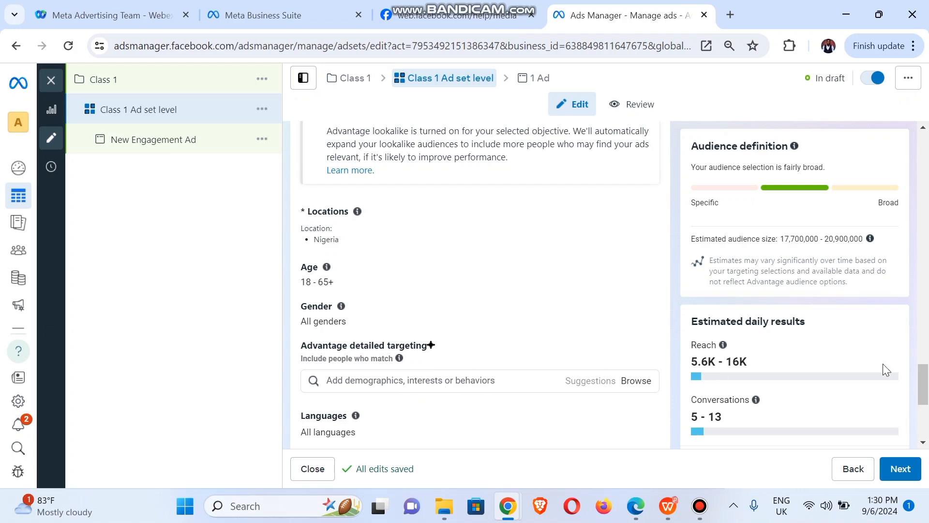
click(924, 375)
drag(924, 375, 924, 400)
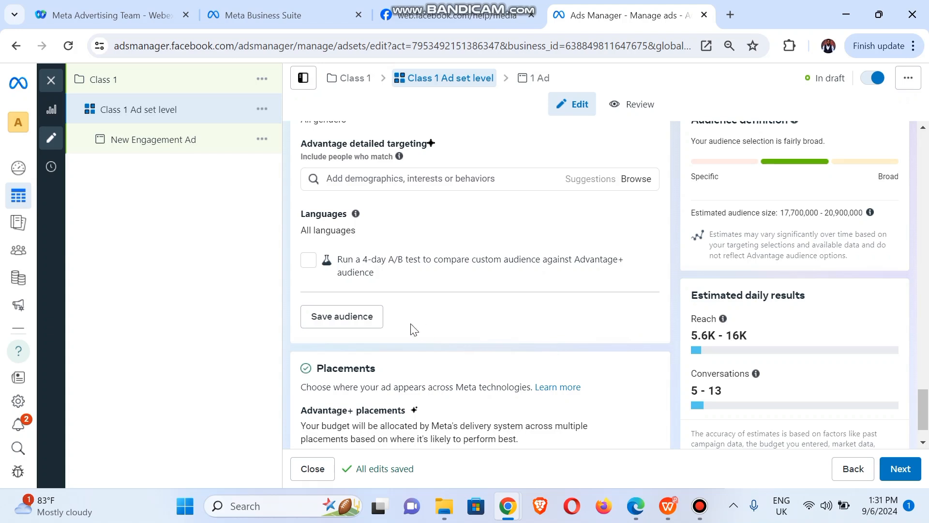
drag(926, 399, 925, 417)
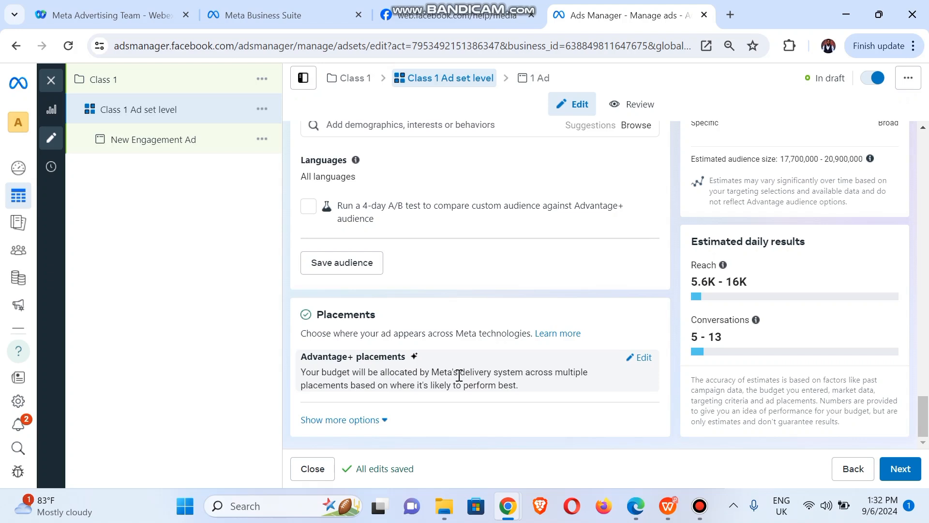
- Change Placements from Advantage+ to Manual placements across Facebook, Instagram, Audience Network and Messenger
click(644, 357)
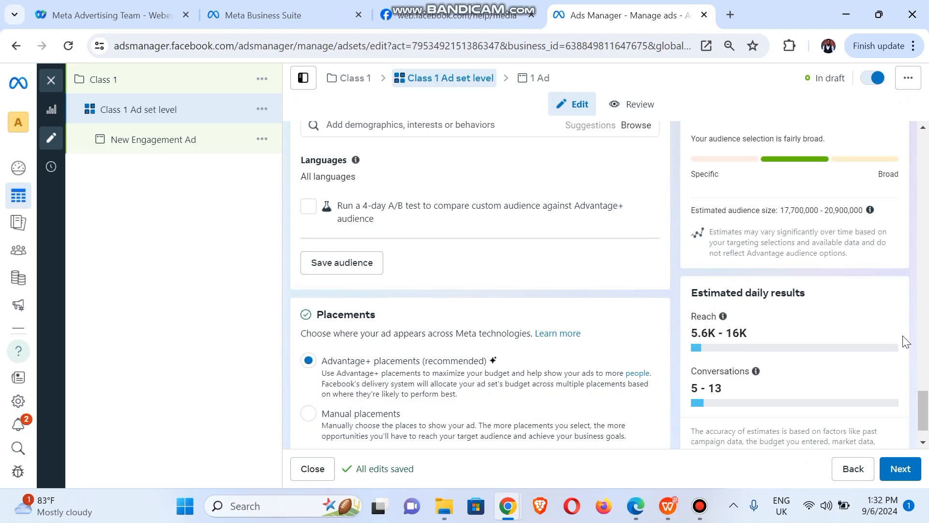
scroll(925, 405, down, 1)
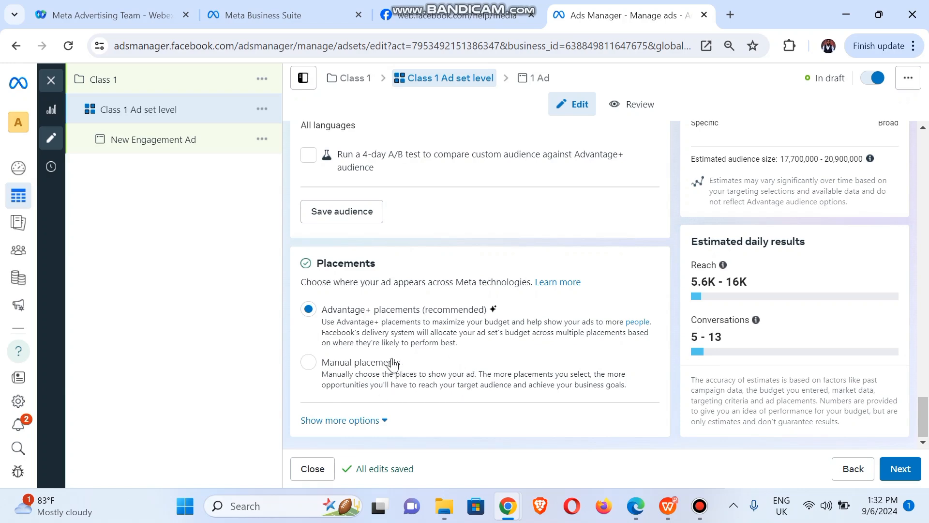
click(309, 362)
click(309, 362)
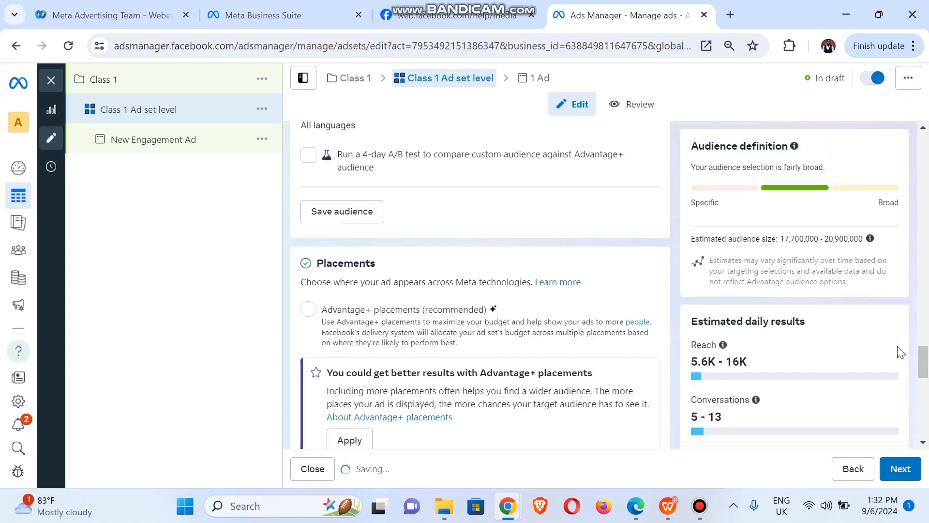
drag(924, 365, 927, 393)
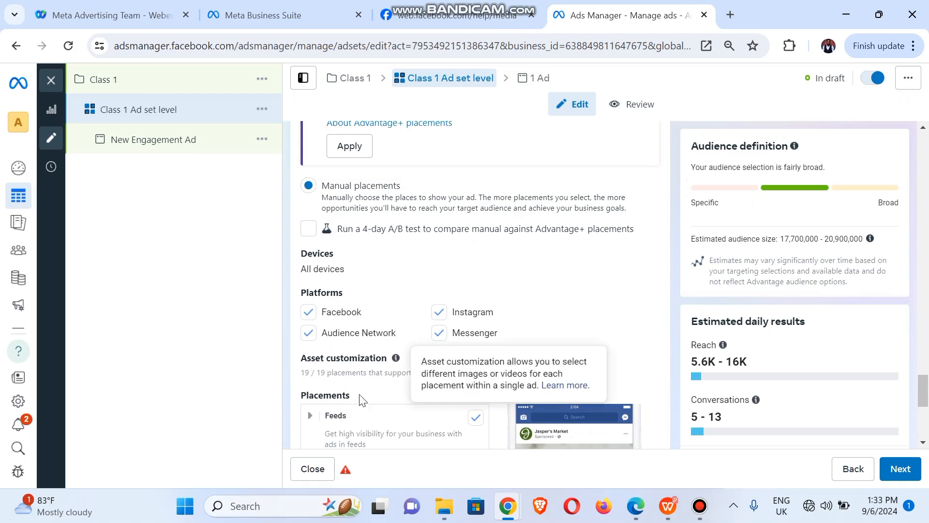
- Keep Facebook selected and expand the extra placement options: all devices, Moderate inventory filters
click(314, 319)
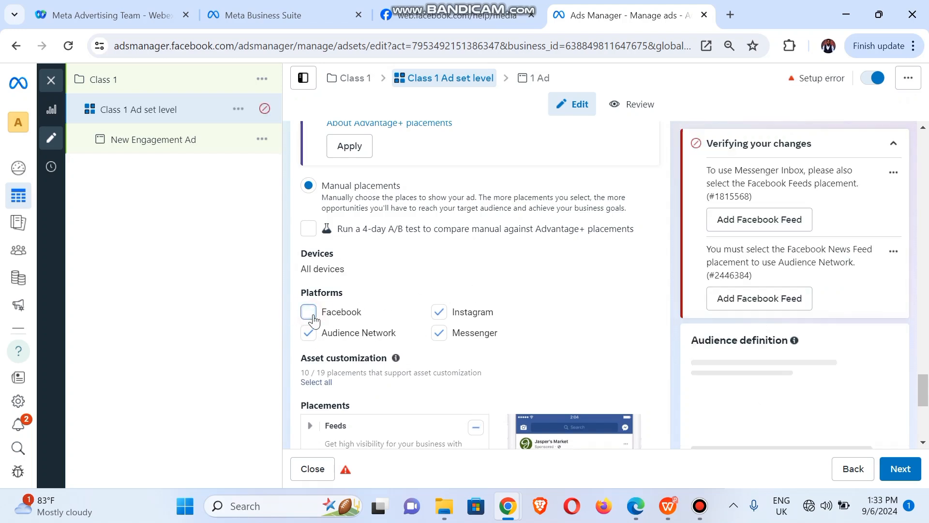
click(312, 317)
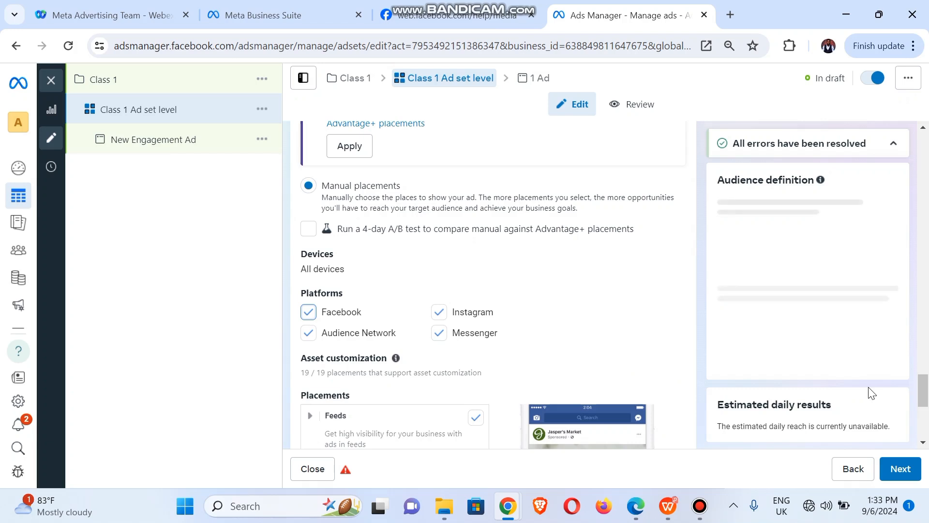
drag(924, 393, 925, 417)
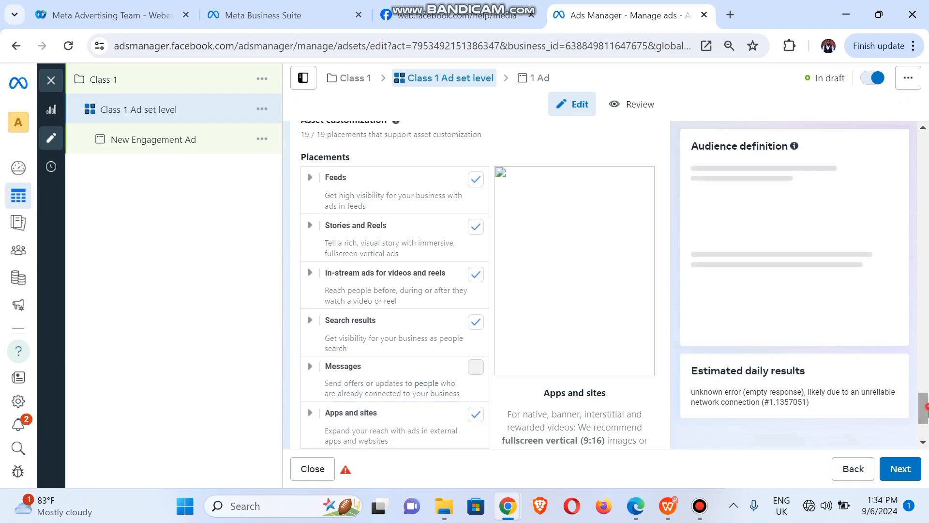
drag(928, 397, 925, 442)
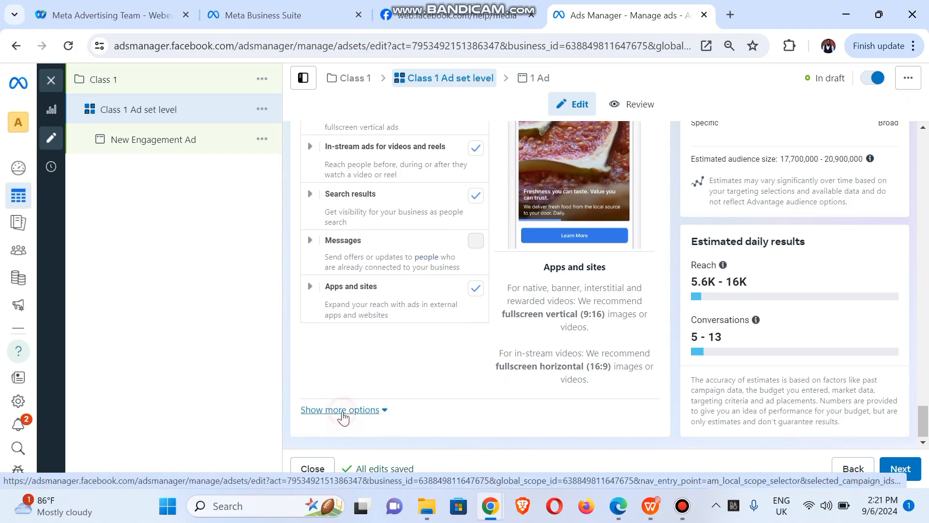
click(342, 411)
drag(924, 392, 925, 412)
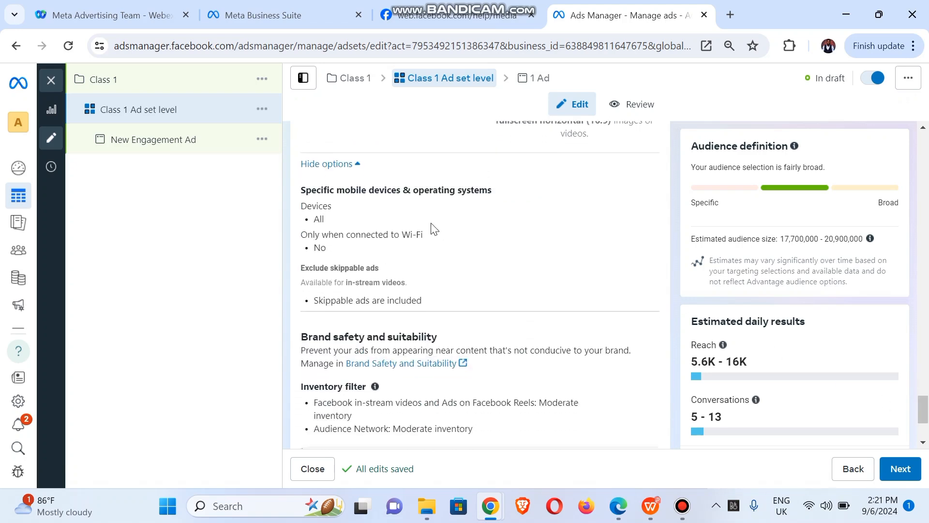
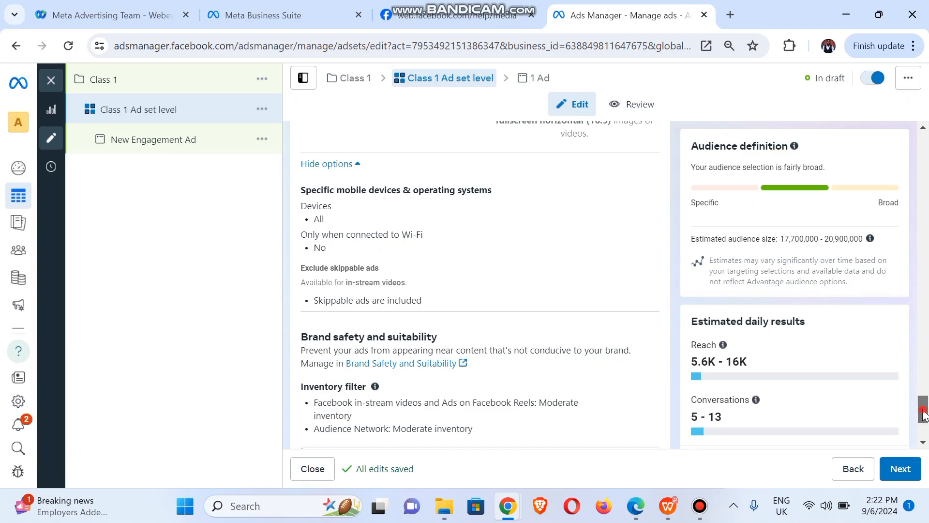
- Look over the remaining ad set settings, then continue to the New Engagement Ad editor
scroll(924, 428, down, 1)
scroll(924, 428, down, 2)
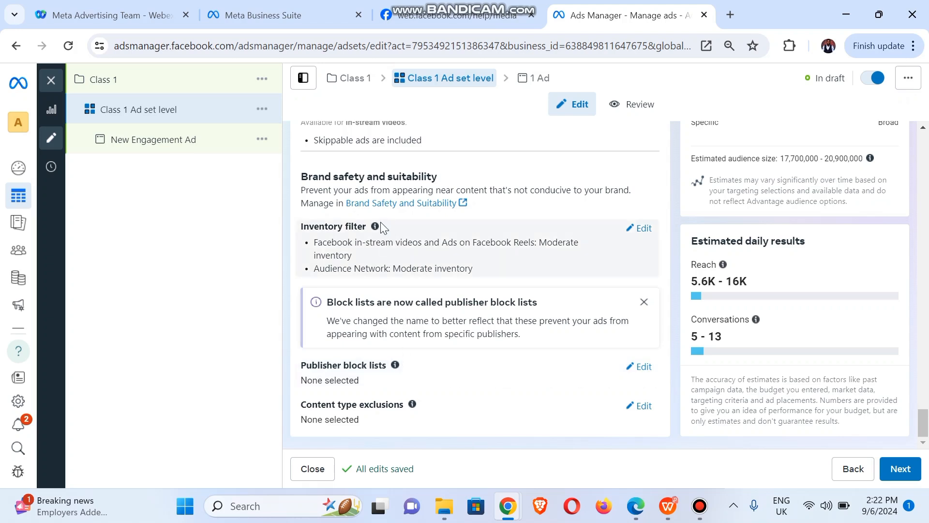
mouse_move(374, 228)
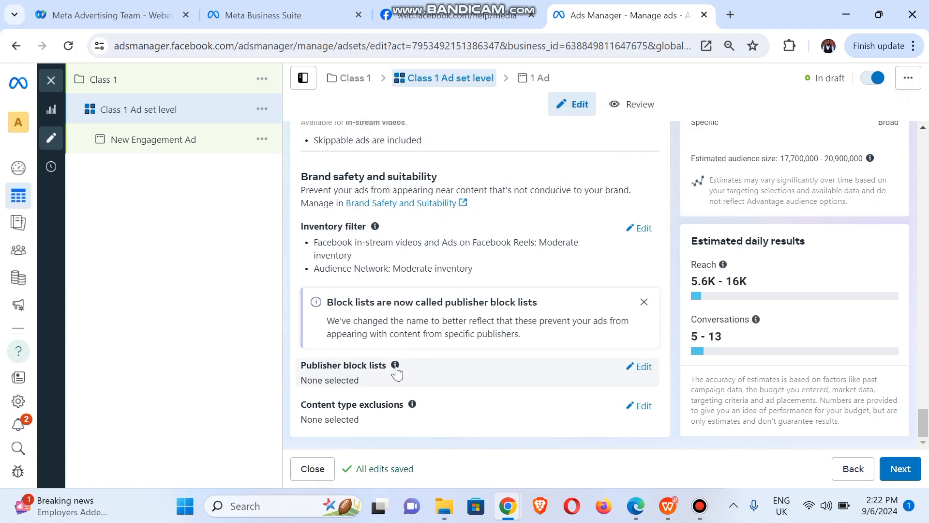
mouse_move(397, 372)
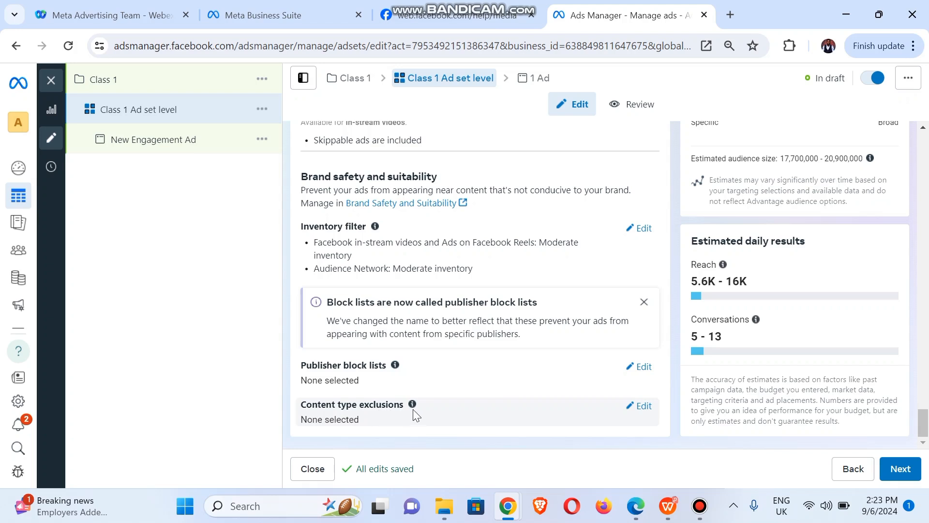
mouse_move(413, 411)
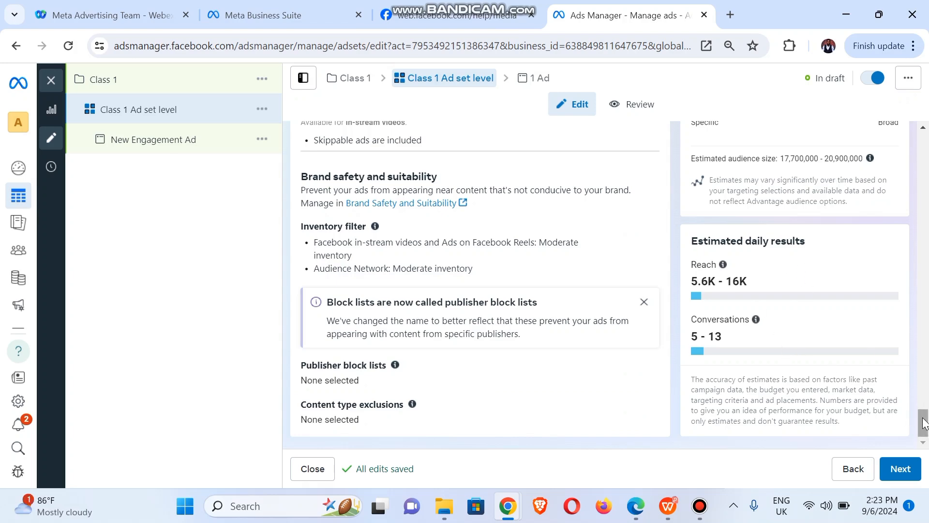
scroll(927, 383, up, 10)
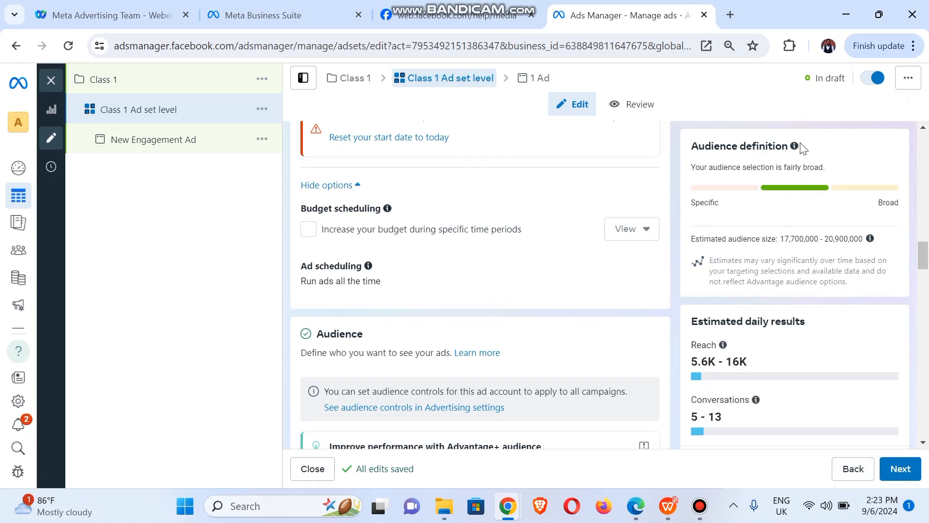
mouse_move(795, 150)
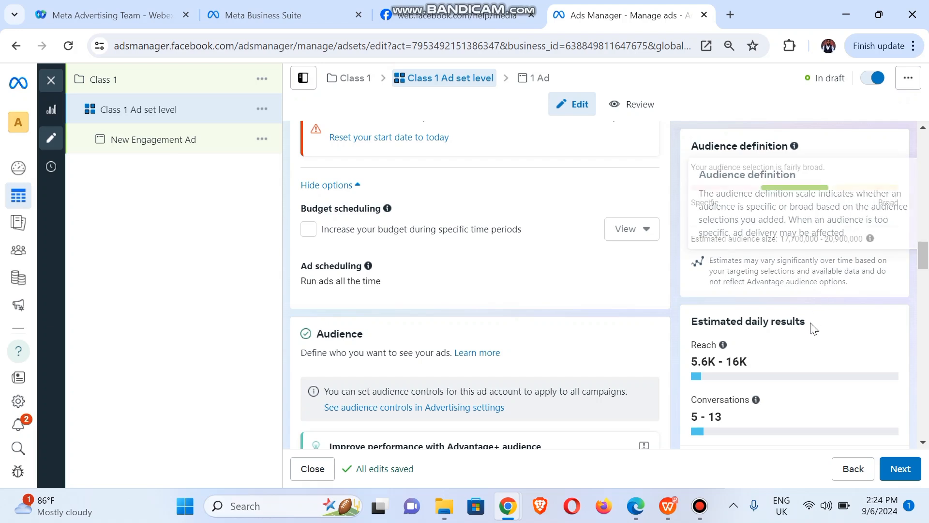
drag(924, 256, 925, 422)
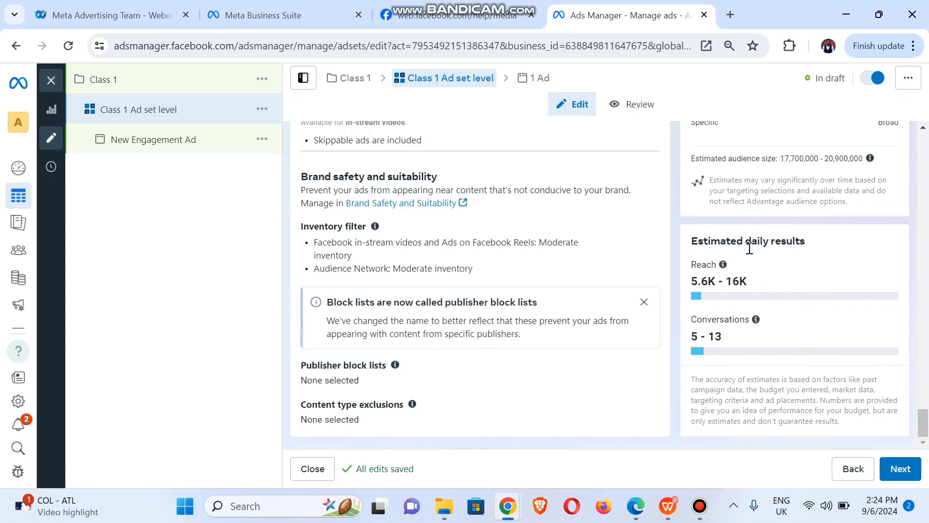
mouse_move(723, 266)
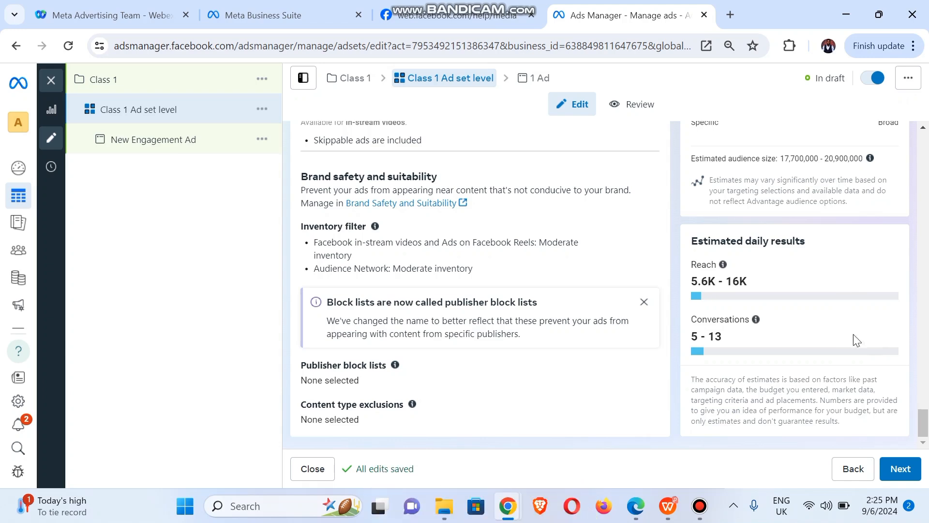
click(895, 470)
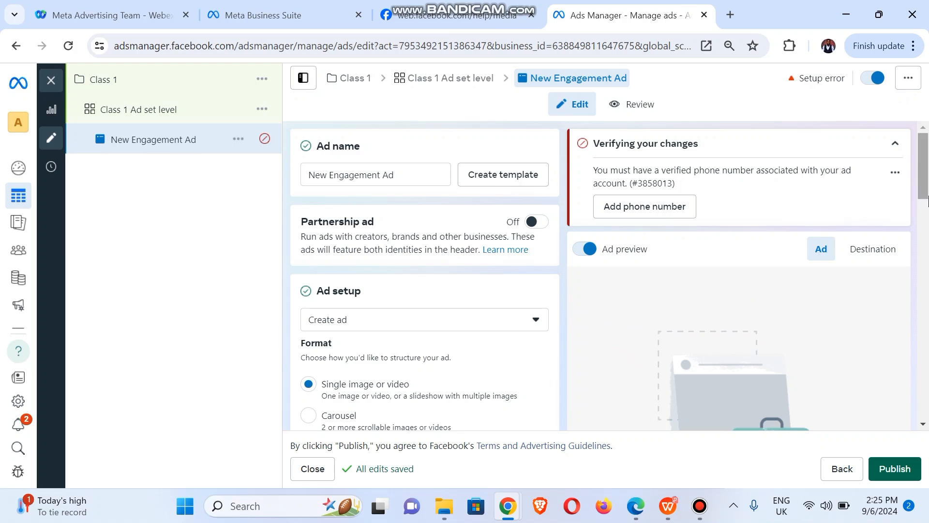
- Replace the ad name 'New Engagement Ad' with 'Class 1 ad level'
click(610, 141)
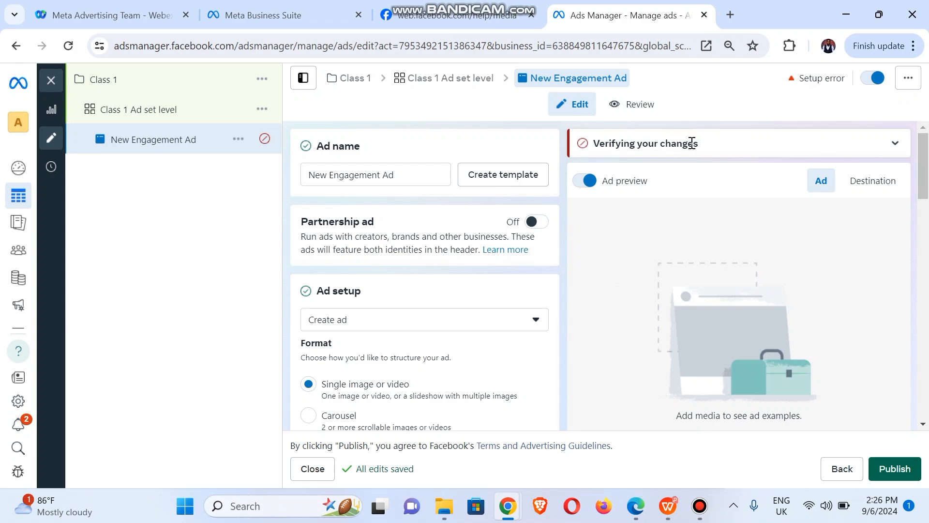
click(897, 142)
click(403, 174)
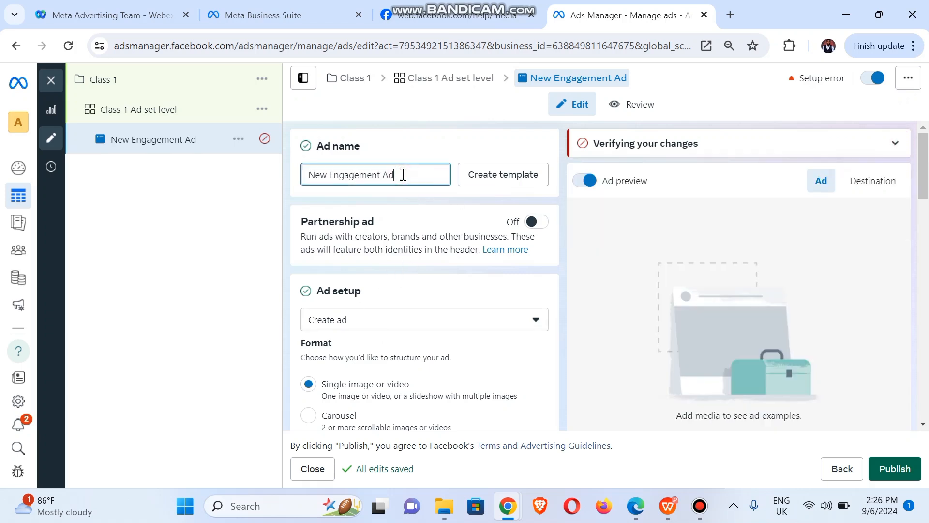
key(ctrl+a)
text(Class 1 ad)
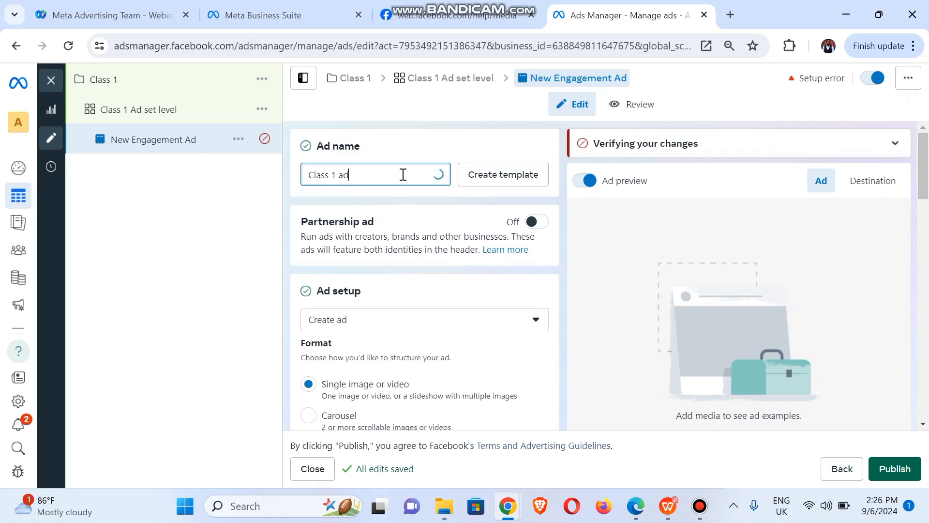
text( level)
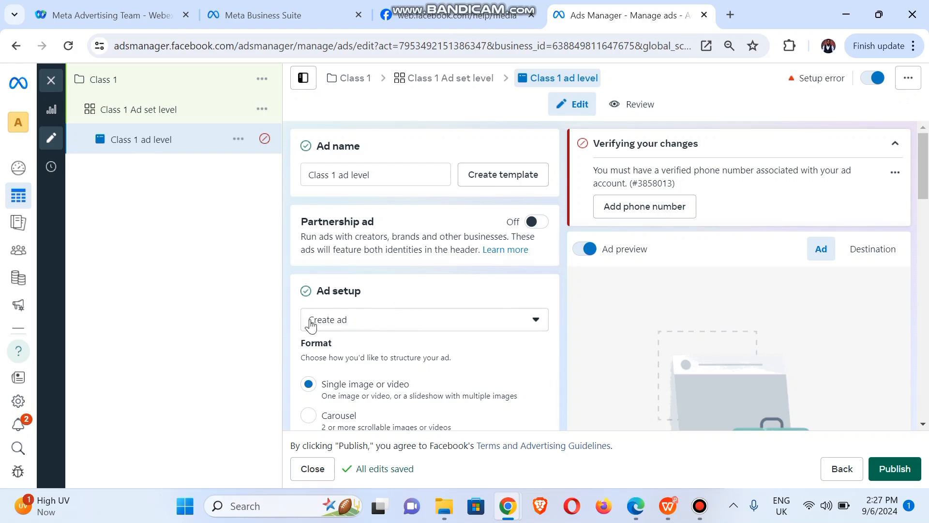
click(361, 322)
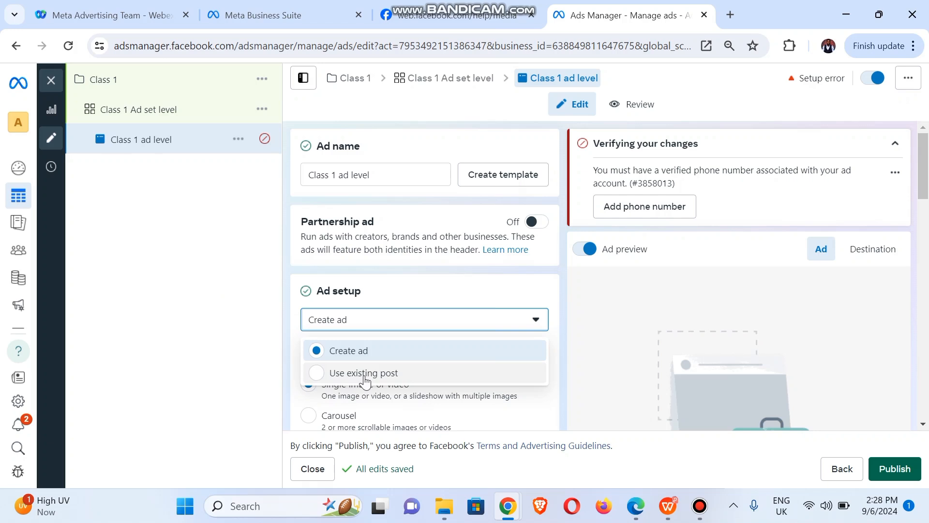
click(389, 296)
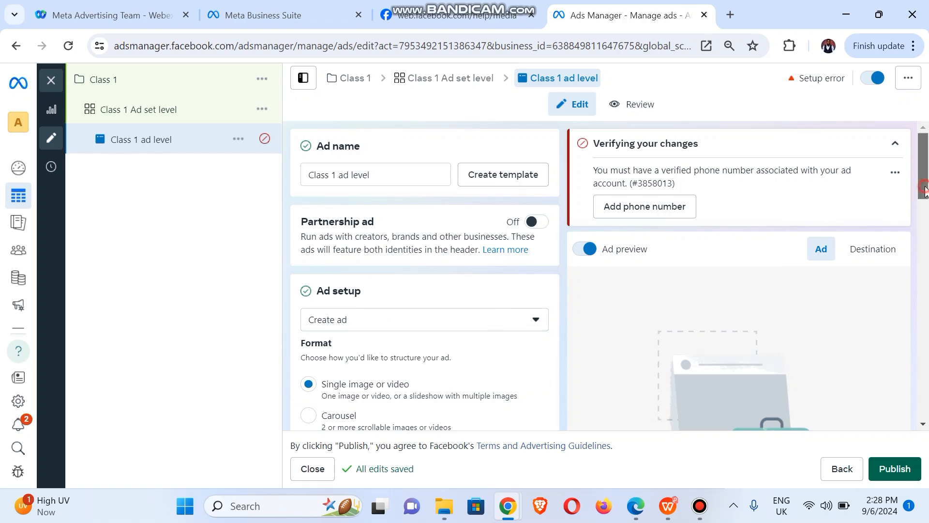
scroll(922, 209, down, 3)
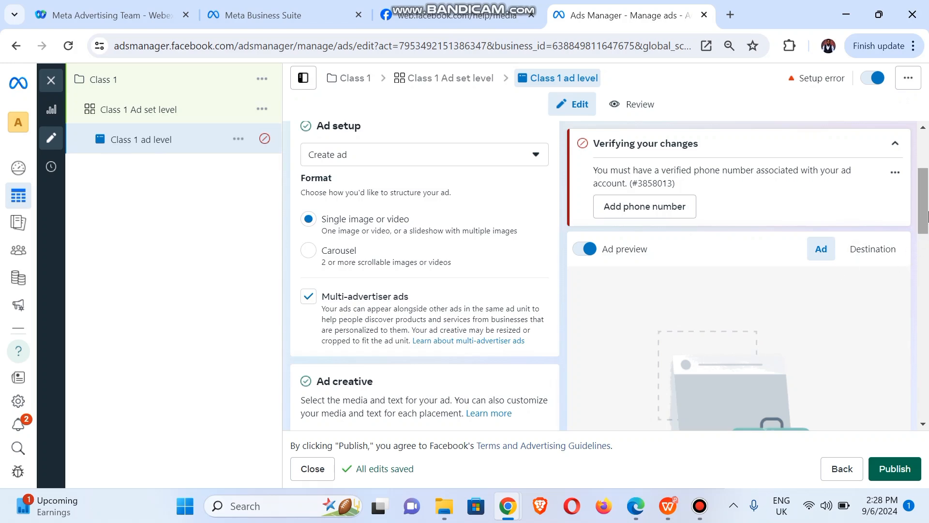
- Review the ad creative's media choices without adding any media
drag(926, 211, 925, 258)
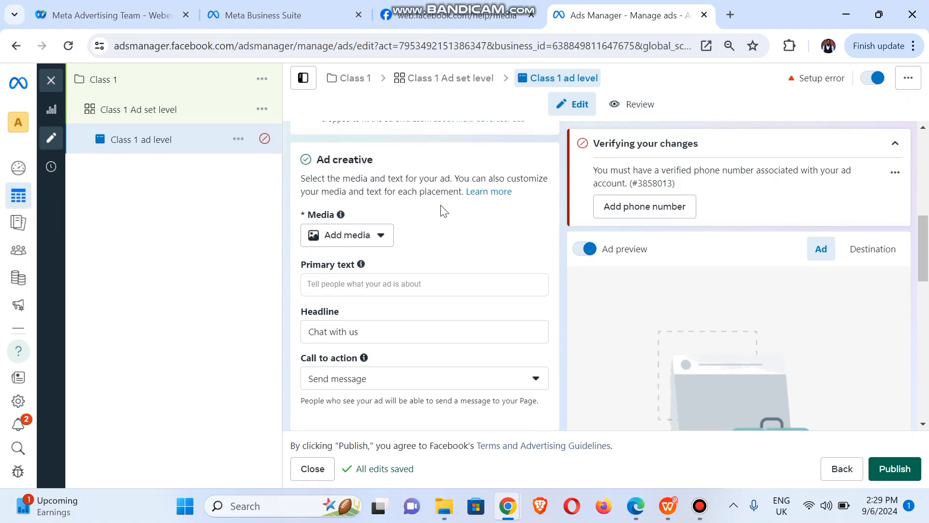
click(369, 238)
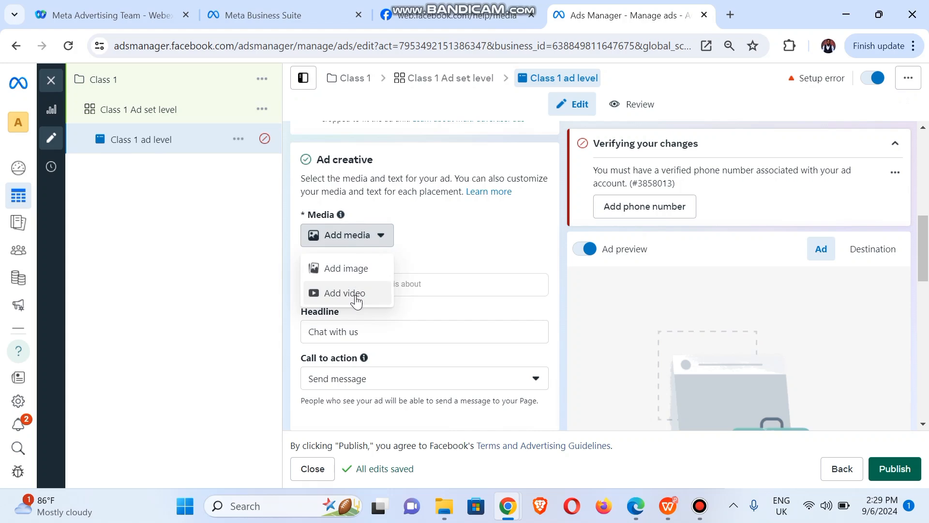
click(455, 240)
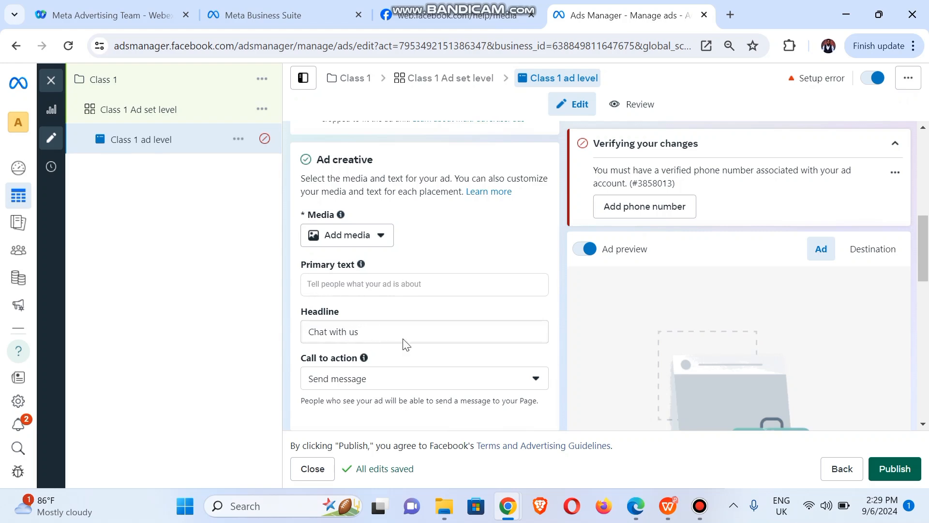
- Keep Send message as the call to action and scroll down to the Message template
click(366, 382)
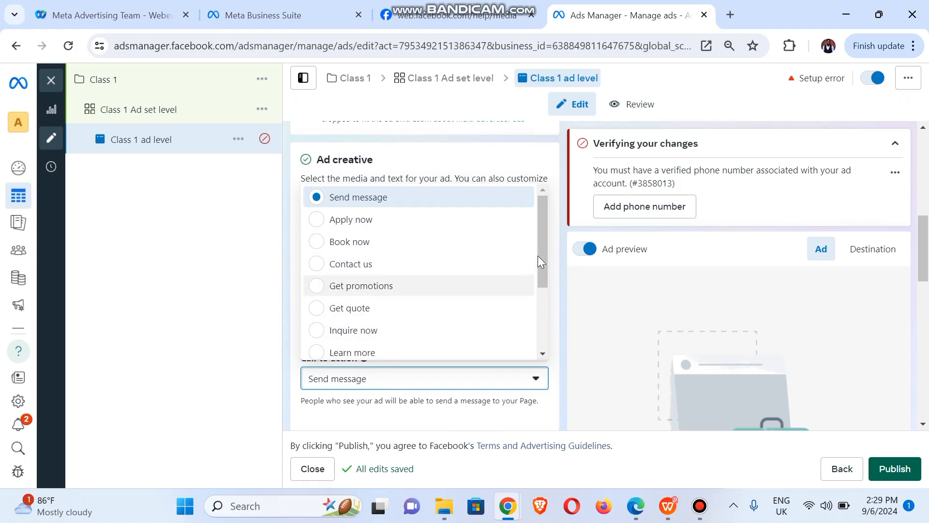
drag(541, 260, 541, 331)
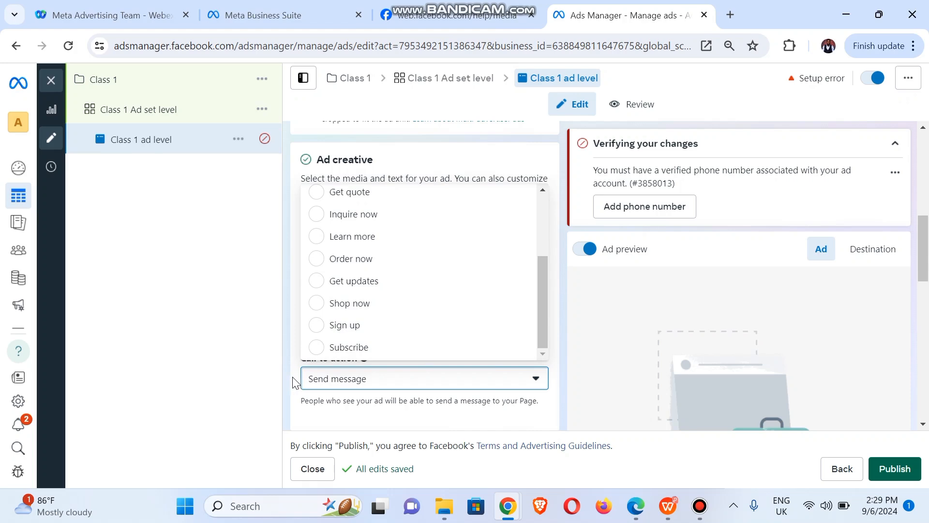
click(275, 383)
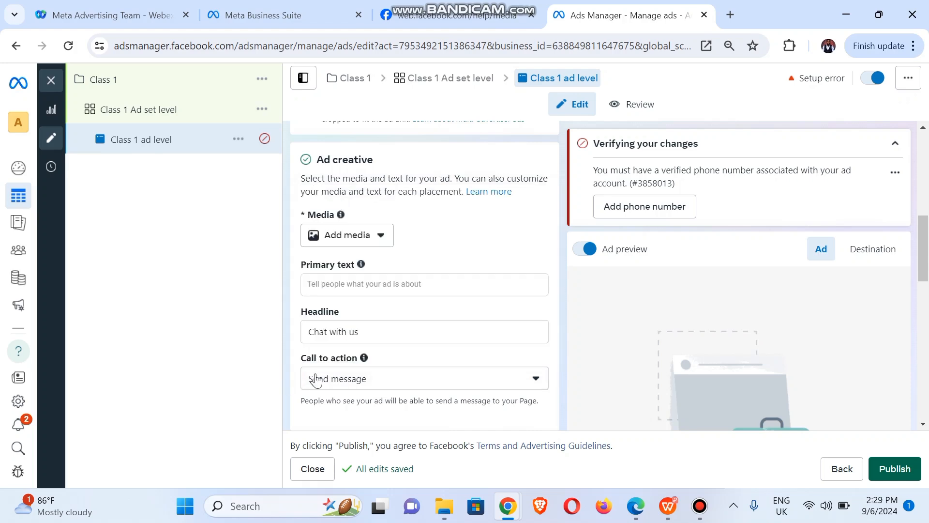
mouse_move(364, 358)
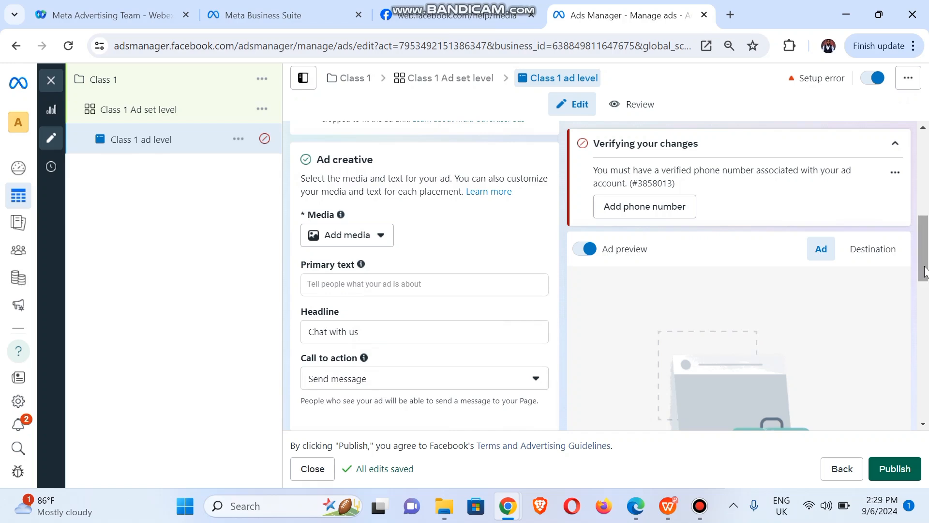
drag(926, 273, 927, 325)
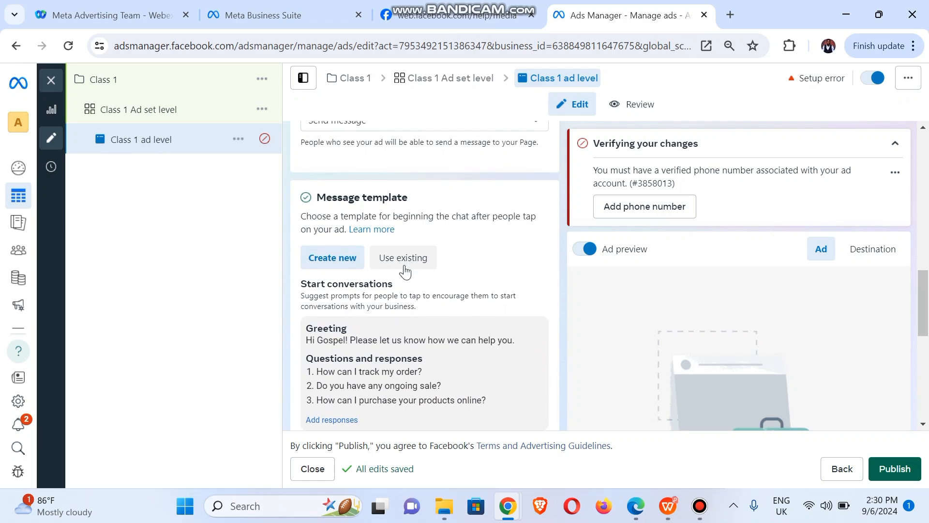
- Enter the phone number to verify with Nigeria's NG+234 country code
click(641, 210)
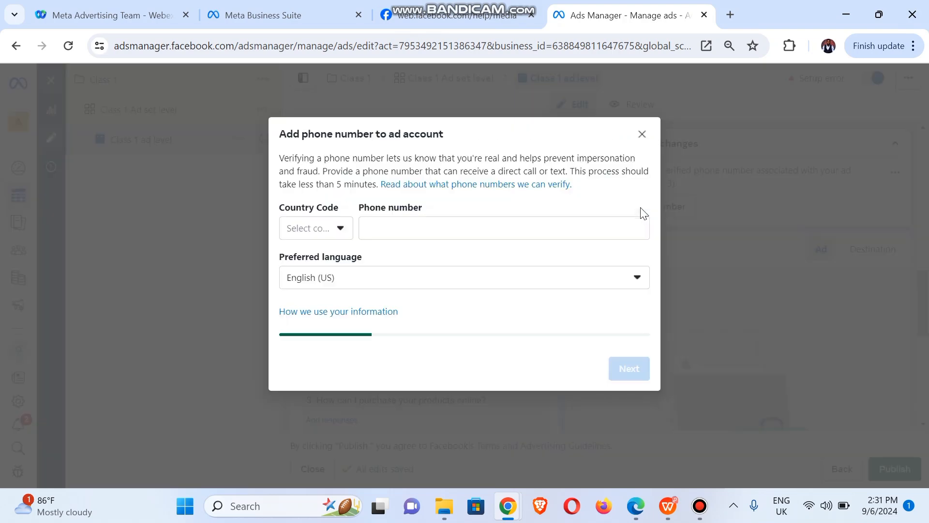
click(310, 237)
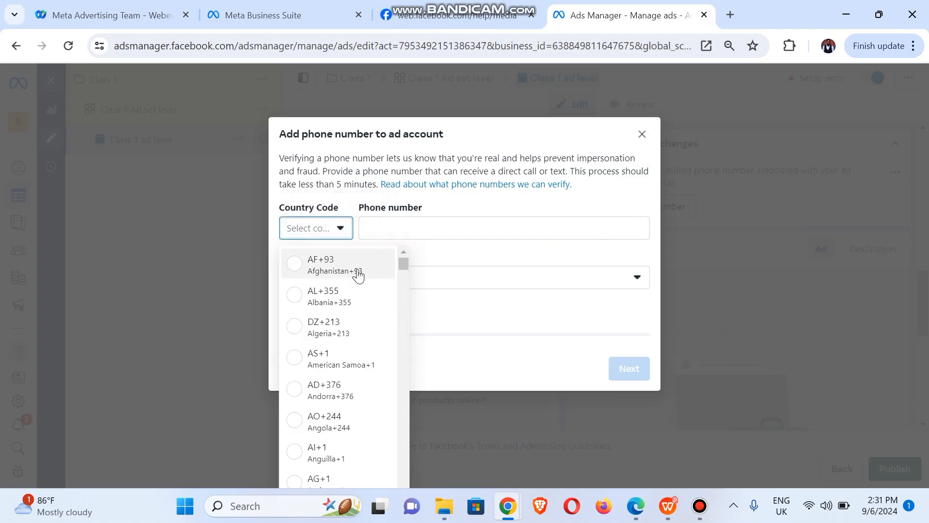
scroll(357, 480, down, 20)
click(354, 484)
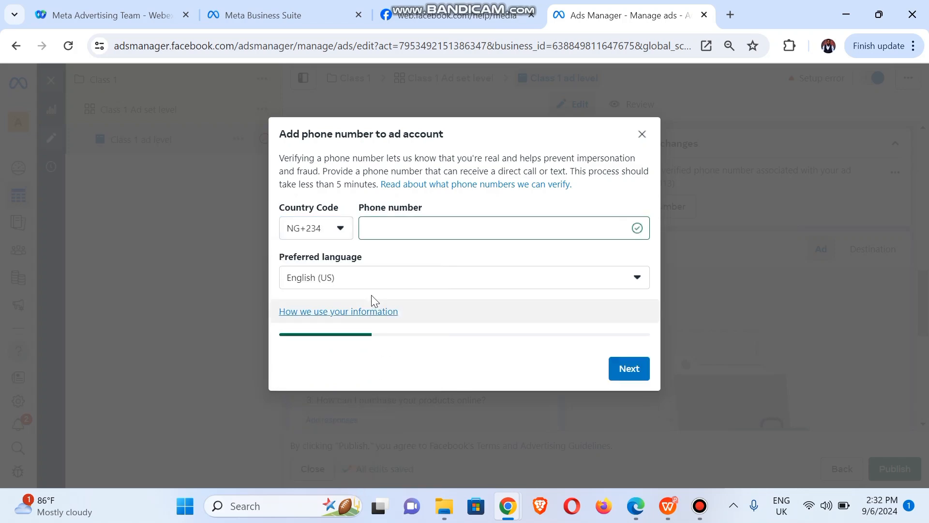
key(ctrl+v)
click(634, 370)
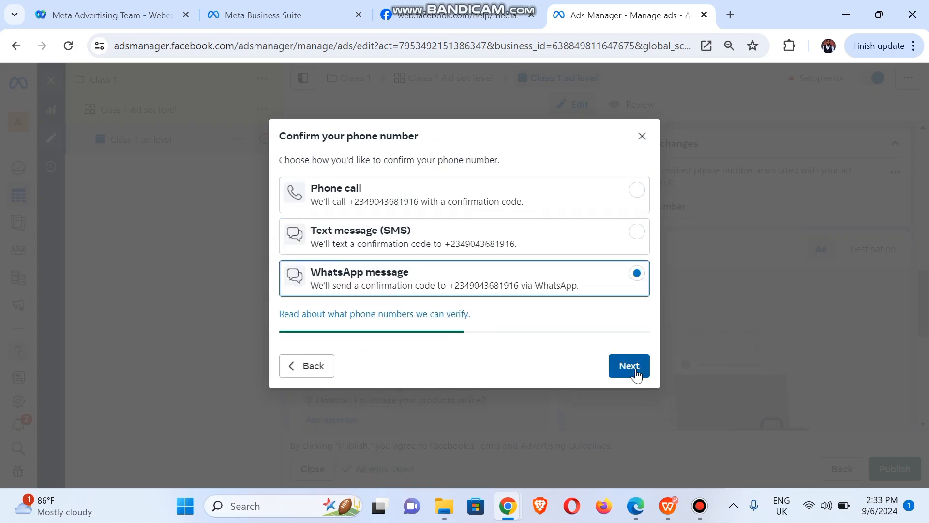
- Confirm the number with the six-digit code sent over WhatsApp
click(631, 368)
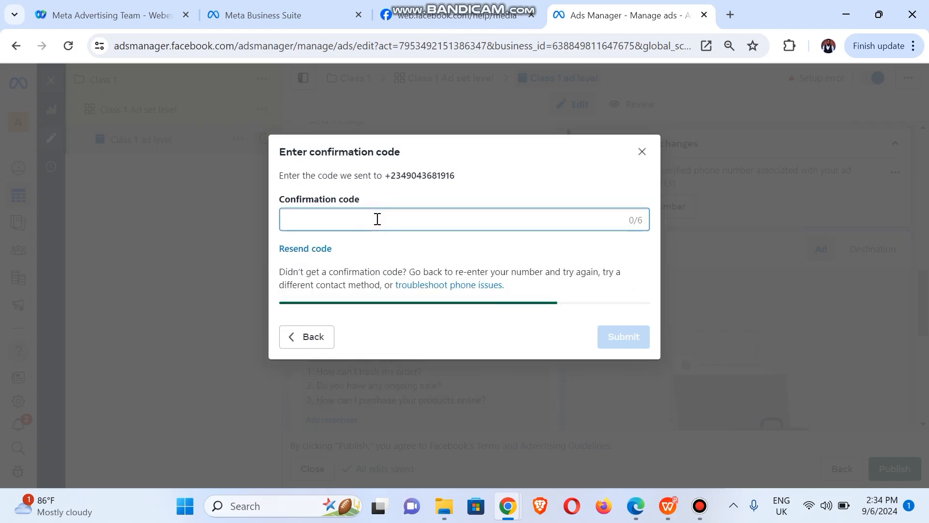
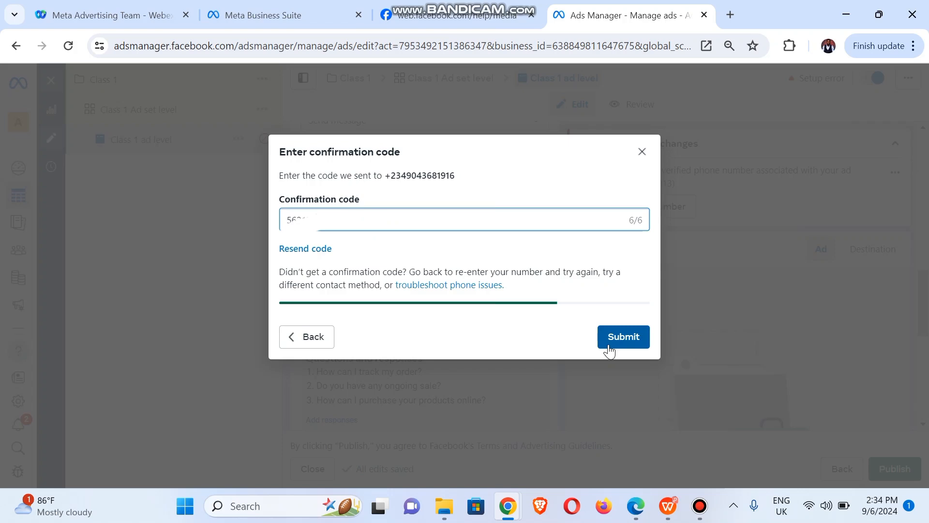
click(608, 344)
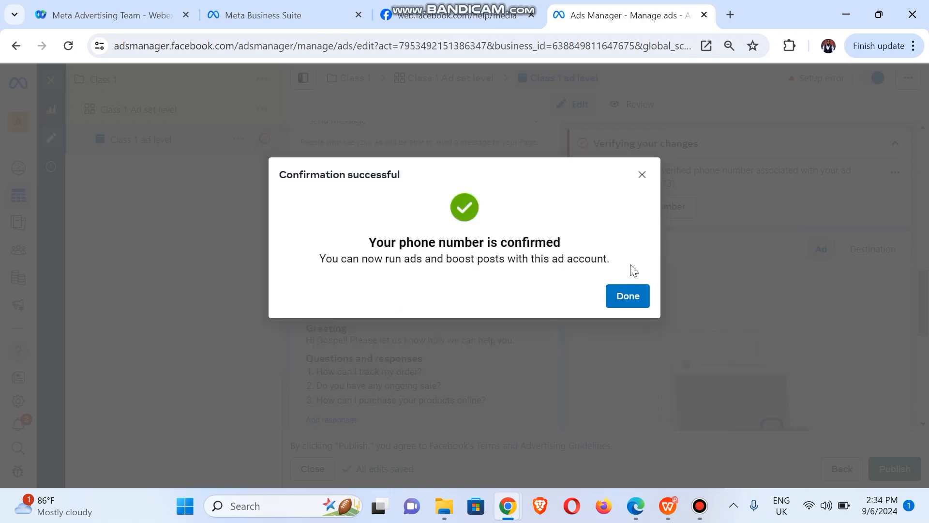
click(628, 296)
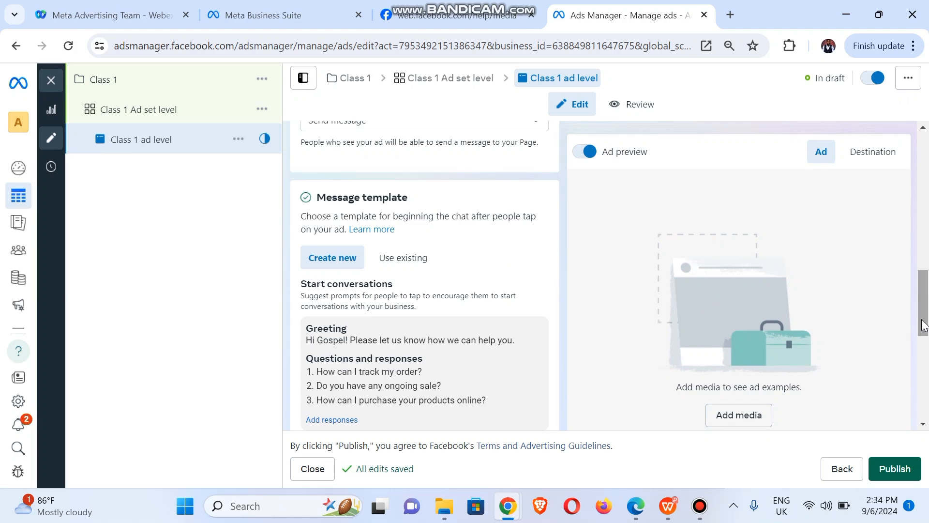
mouse_move(923, 324)
mouse_down()
mouse_move(923, 251)
mouse_move(916, 338)
mouse_move(924, 367)
mouse_move(921, 324)
mouse_up()
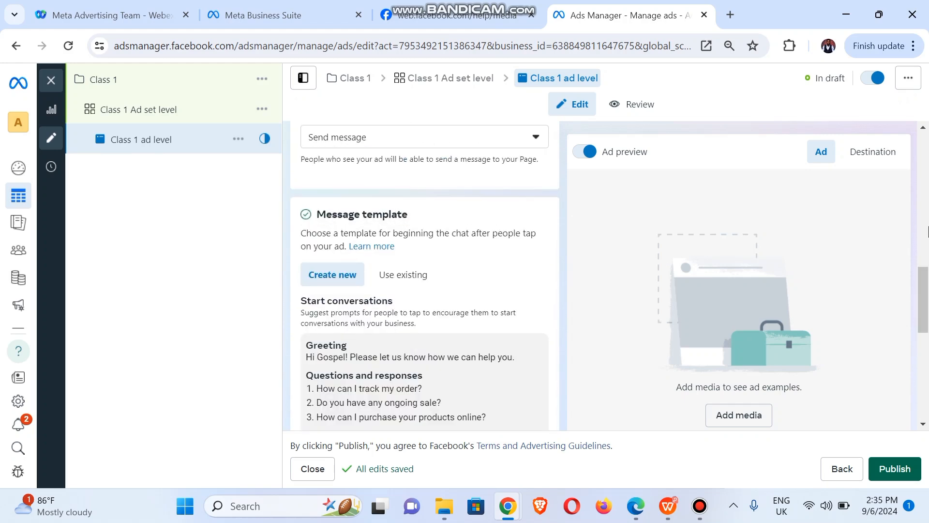
scroll(910, 312, down, 3)
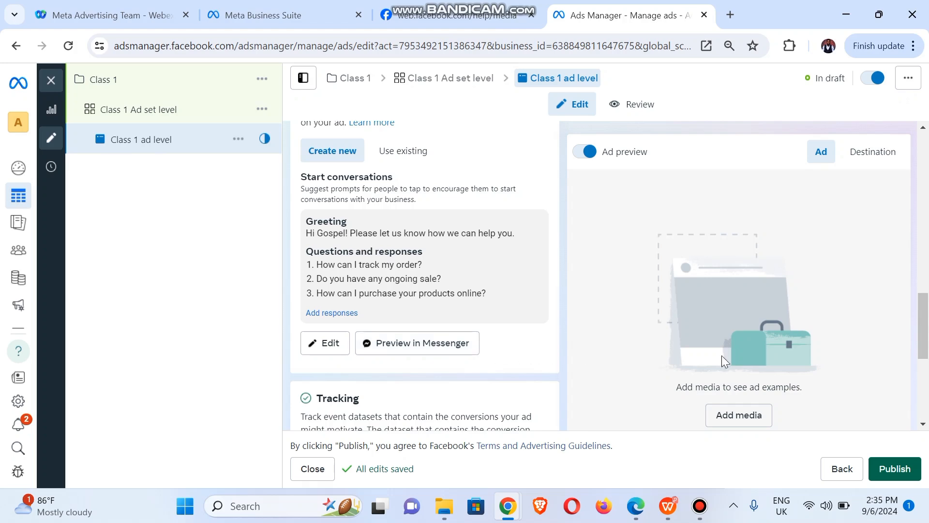
scroll(921, 358, down, 4)
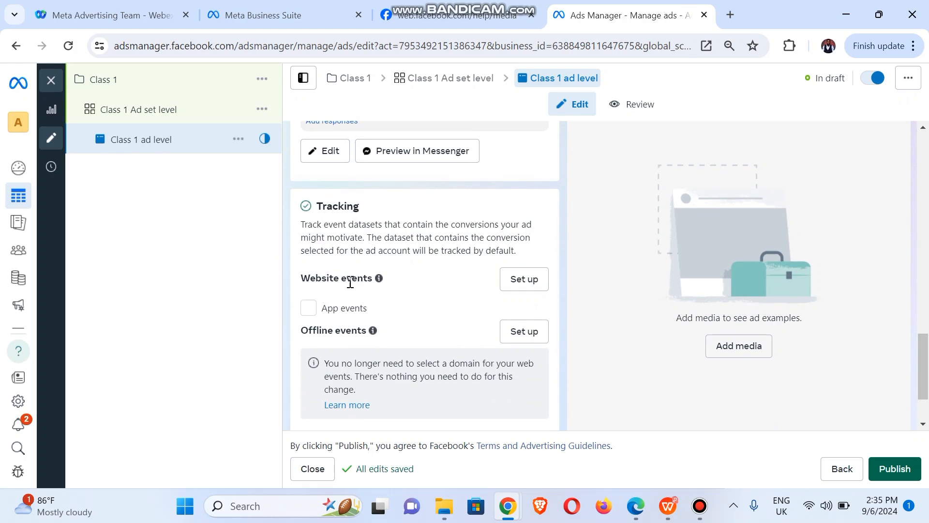
mouse_move(379, 279)
mouse_move(373, 330)
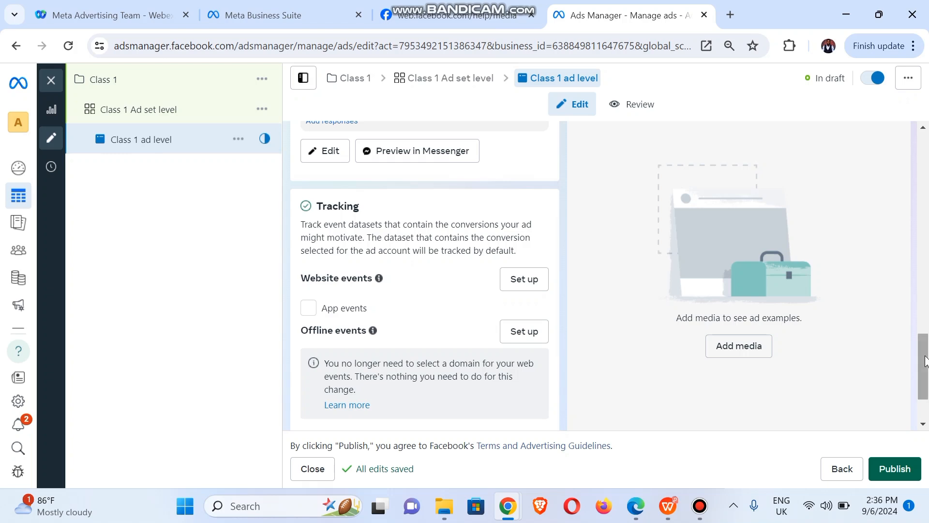
drag(926, 361, 927, 396)
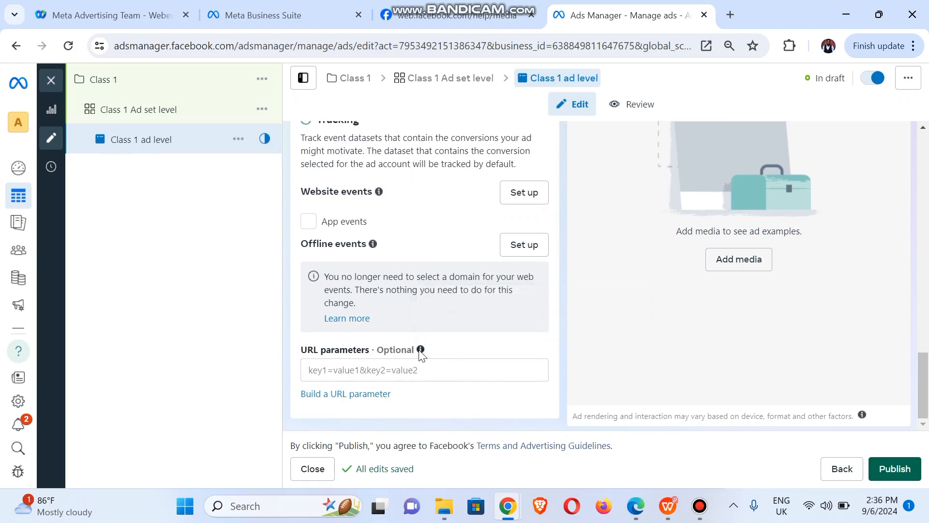
mouse_move(419, 350)
mouse_move(373, 248)
mouse_move(380, 194)
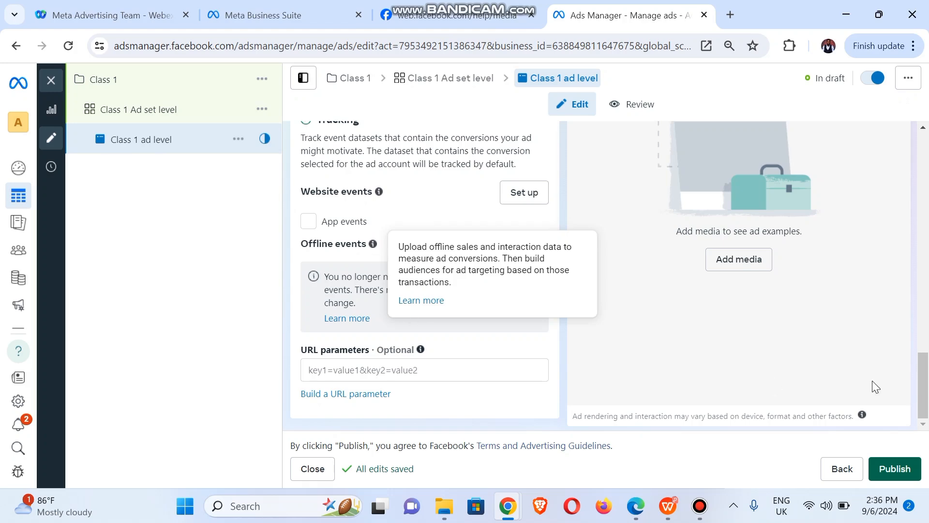
drag(927, 402, 926, 250)
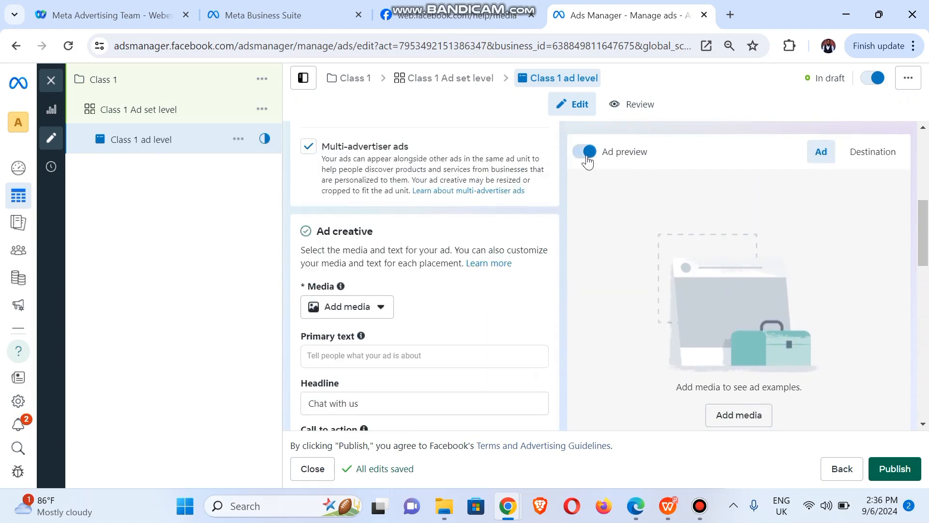
click(586, 154)
click(586, 154)
click(586, 154)
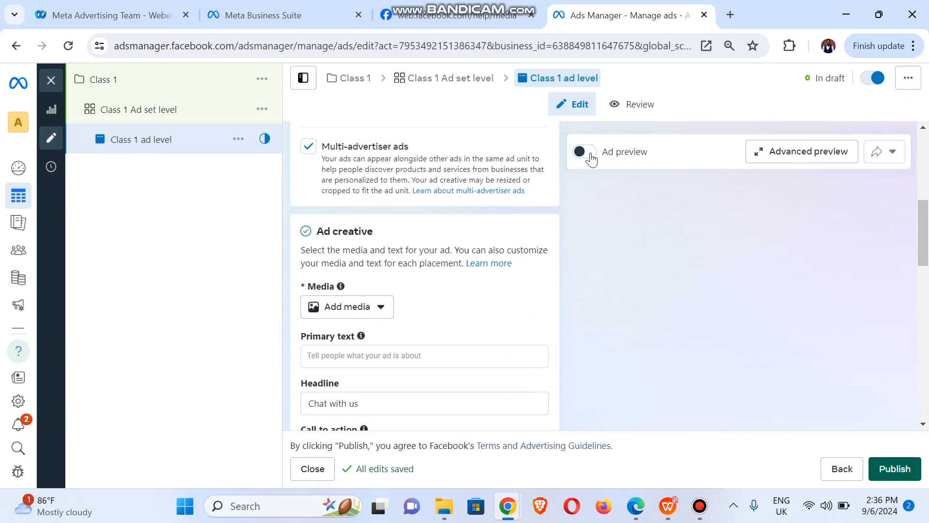
click(591, 157)
click(591, 158)
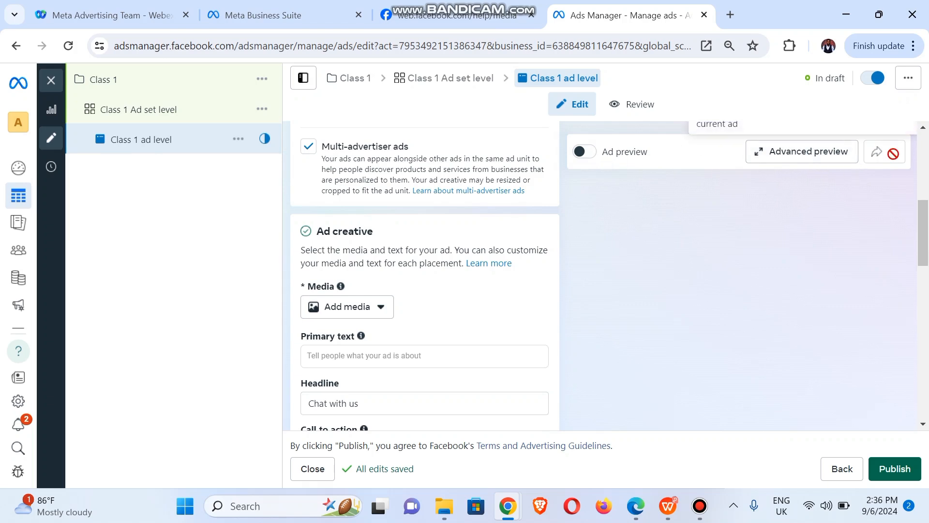
scroll(823, 155, up, 6)
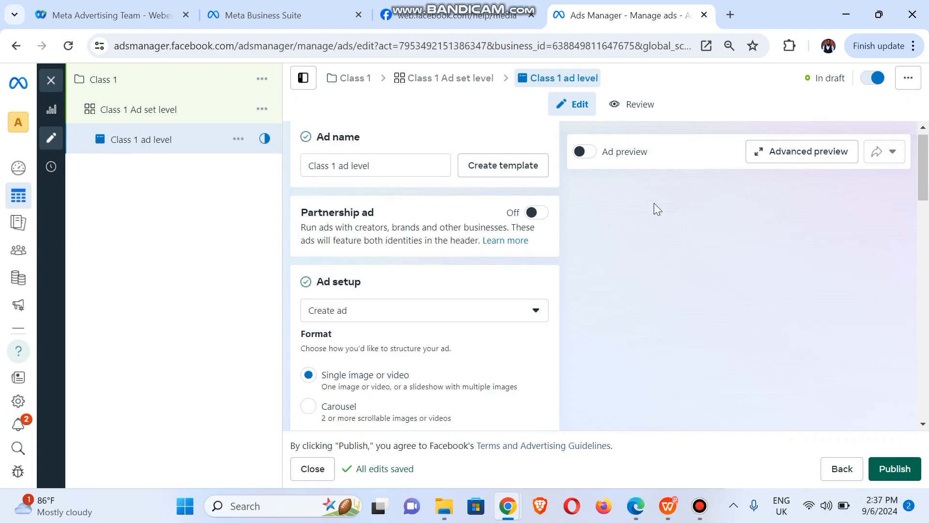
click(586, 153)
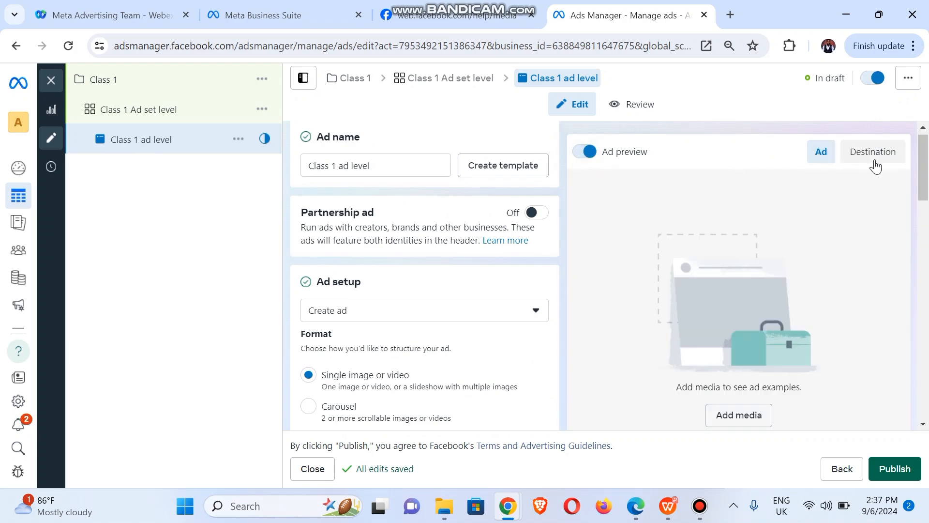
click(875, 164)
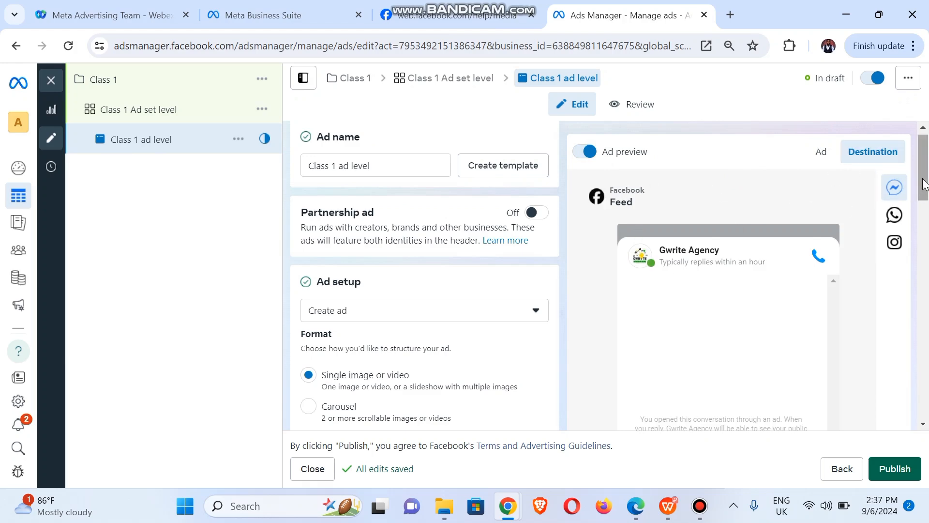
drag(922, 203, 924, 444)
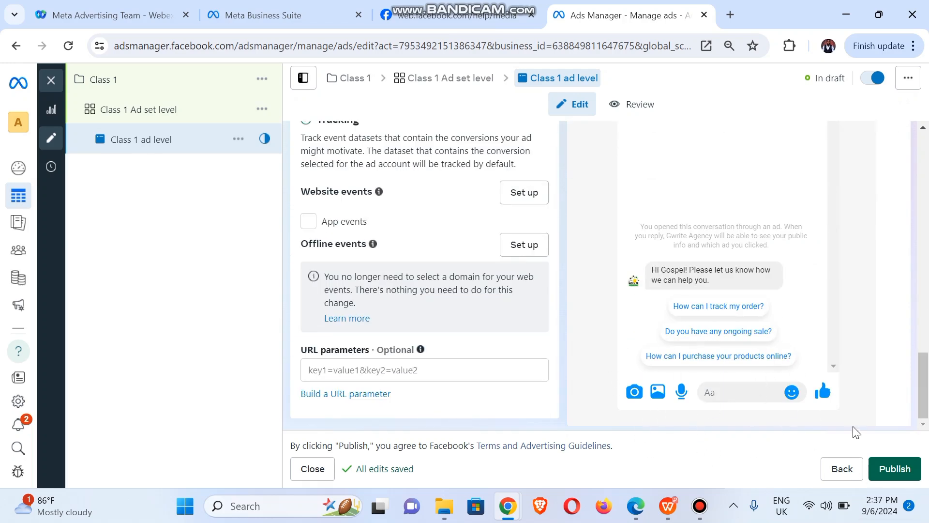
drag(924, 385, 924, 179)
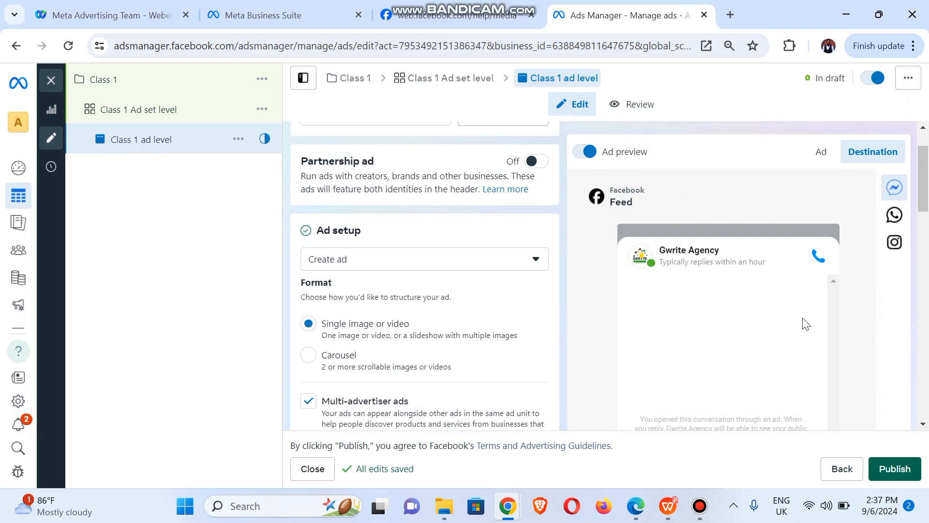
click(815, 162)
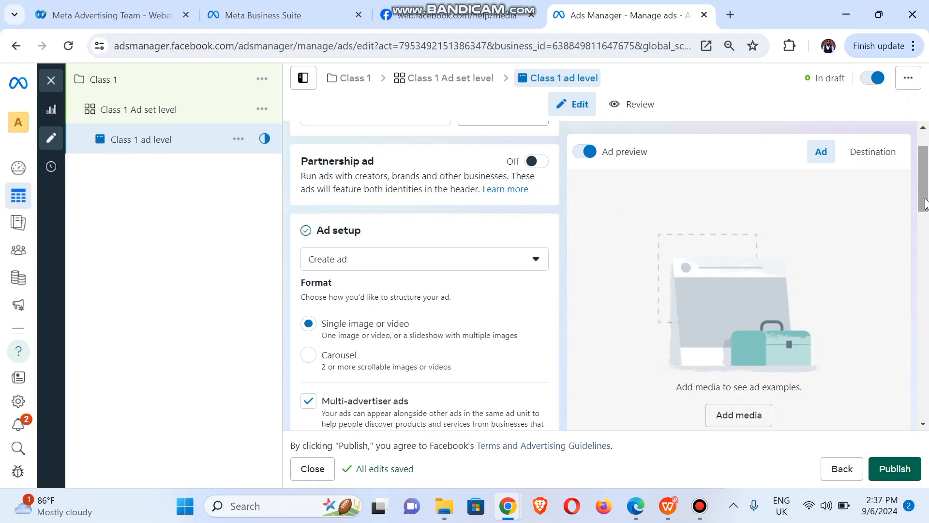
drag(925, 203, 925, 410)
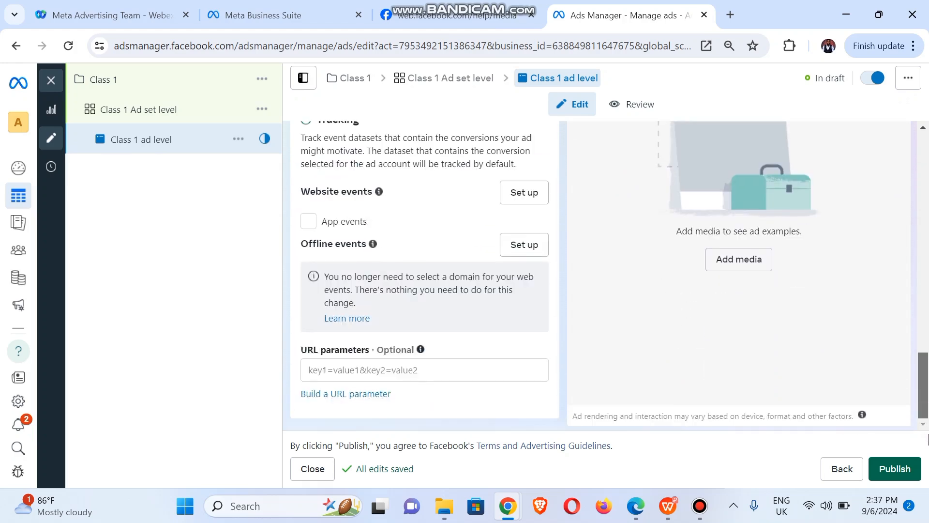